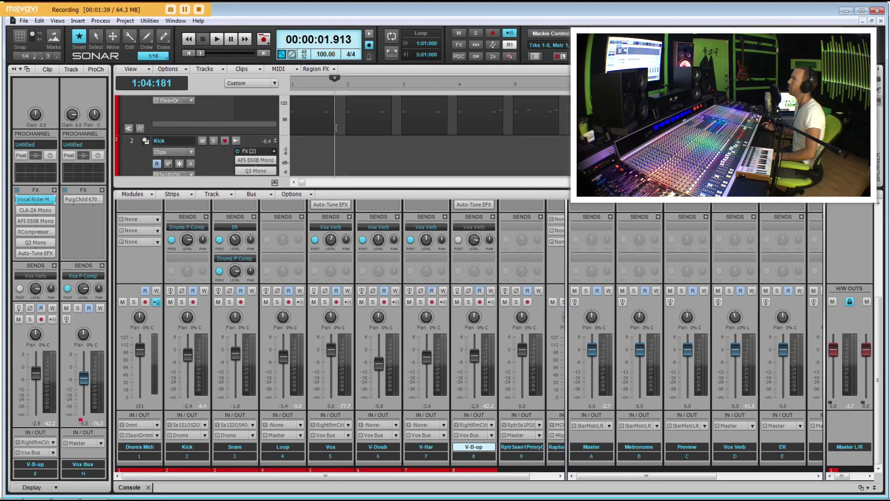
# Play the full mix from just before measure 4 and stop playback at around measure 13
pyautogui.click(335, 128)
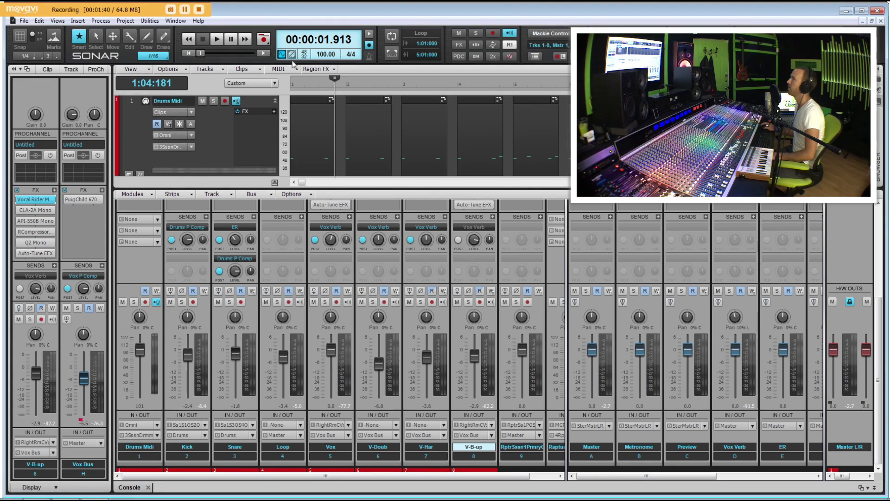
pyautogui.click(452, 110)
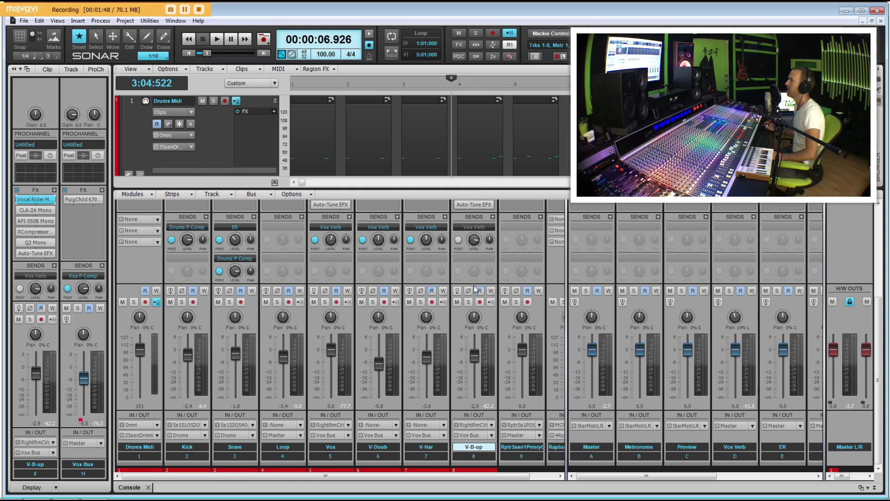
pyautogui.click(517, 246)
pyautogui.scroll(5, 517, 248)
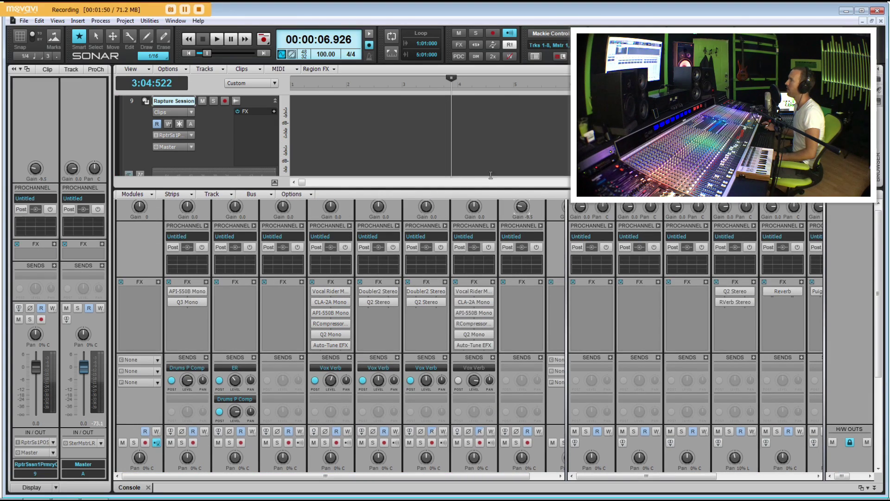
pyautogui.click(459, 151)
pyautogui.scroll(5, 432, 138)
pyautogui.scroll(2, 433, 138)
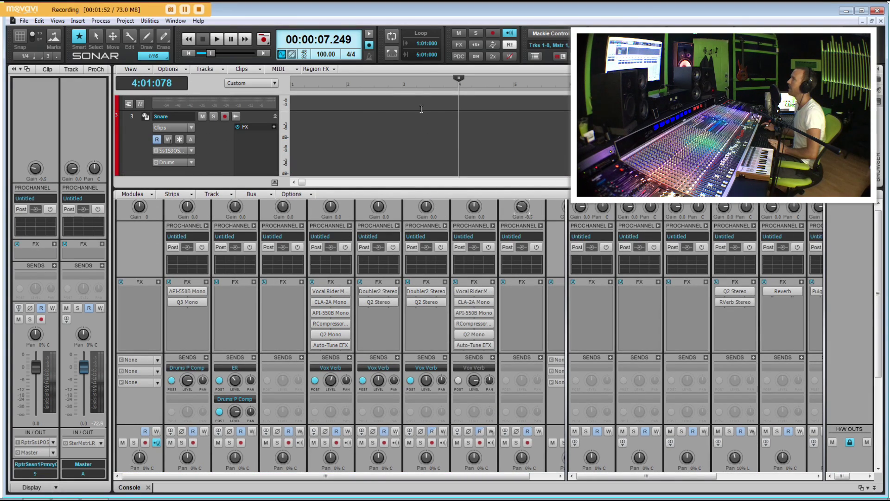
pyautogui.click(453, 121)
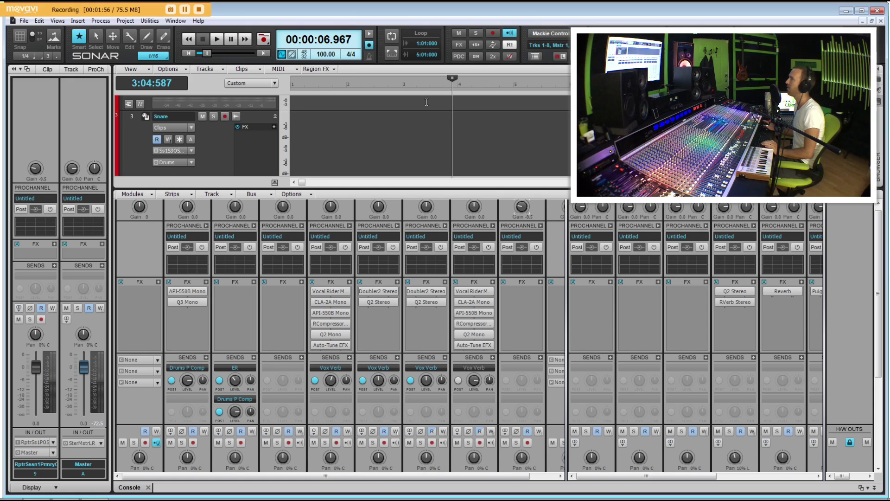
pyautogui.press('space')
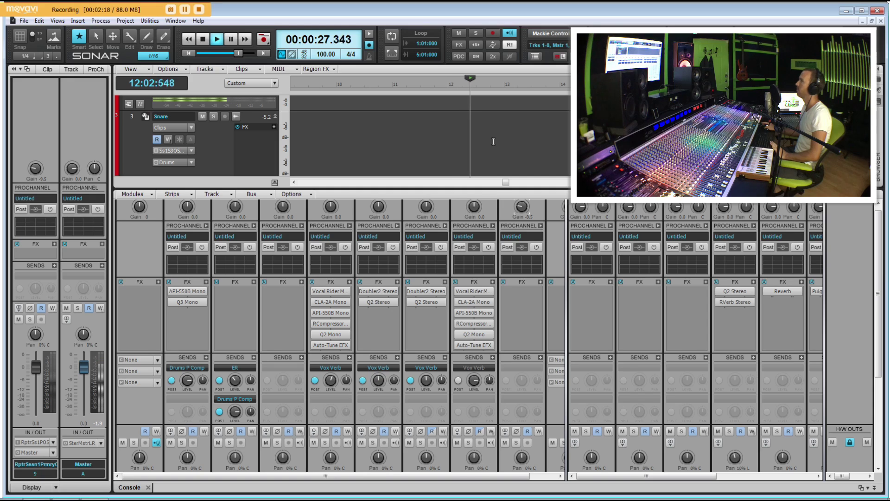
pyautogui.press('space')
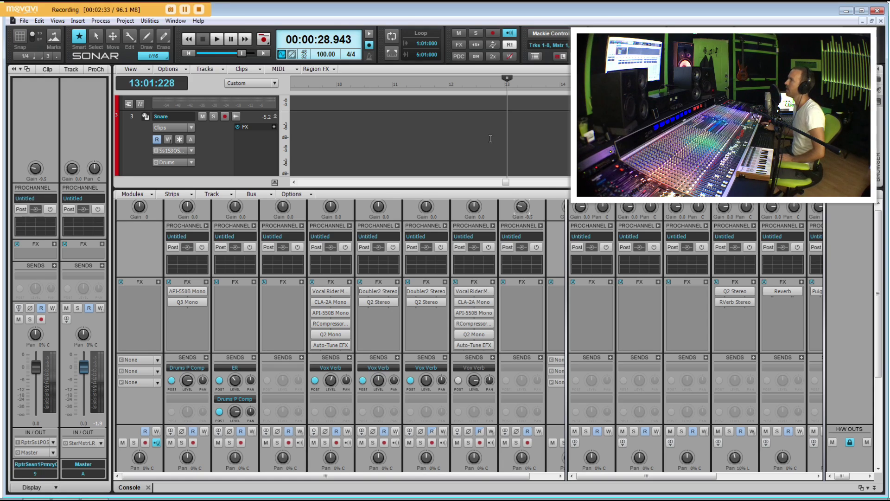
# Move the playback position back to about the start of measure 5, where the vocals begin
pyautogui.click(426, 121)
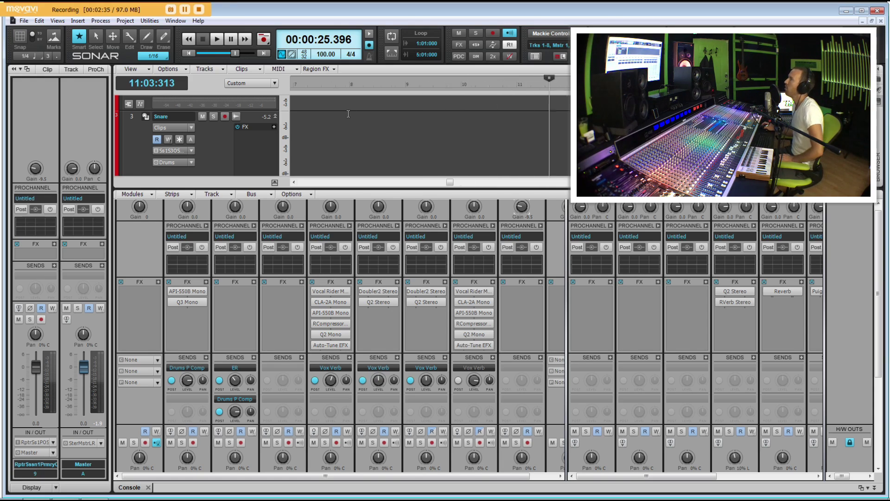
pyautogui.hscroll(-2, 348, 114)
pyautogui.click(368, 121)
pyautogui.hscroll(-3, 371, 125)
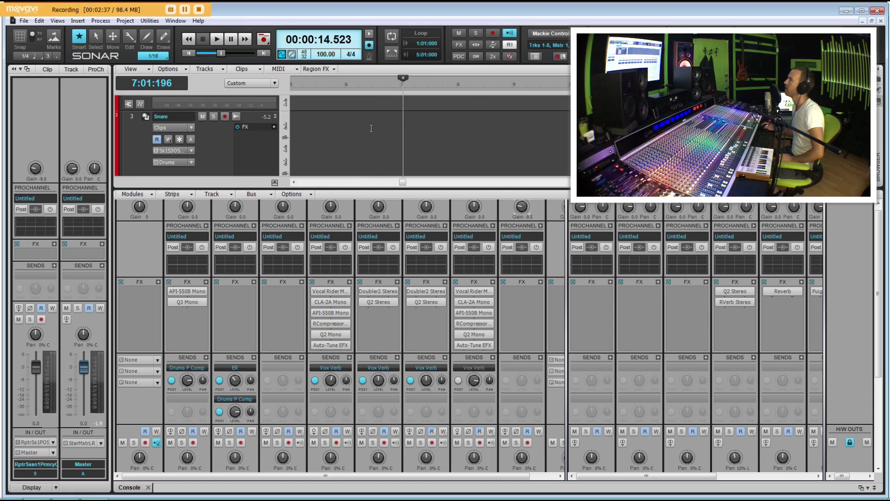
pyautogui.click(365, 128)
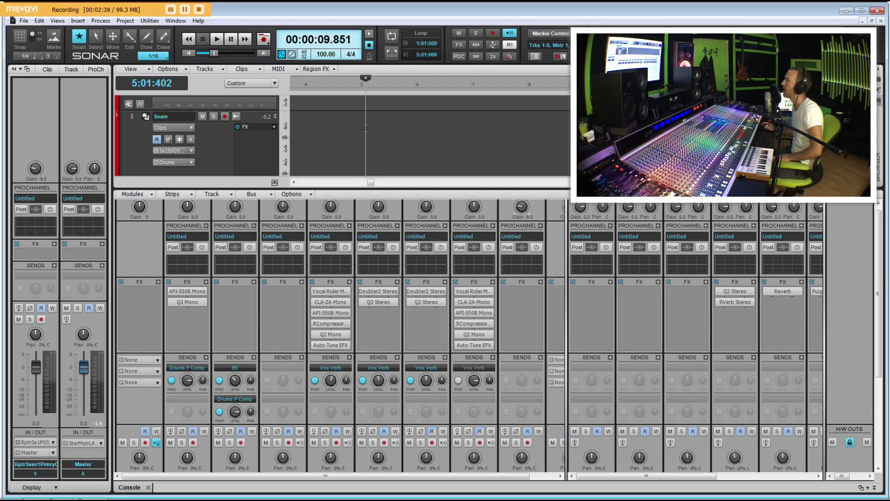
pyautogui.click(362, 128)
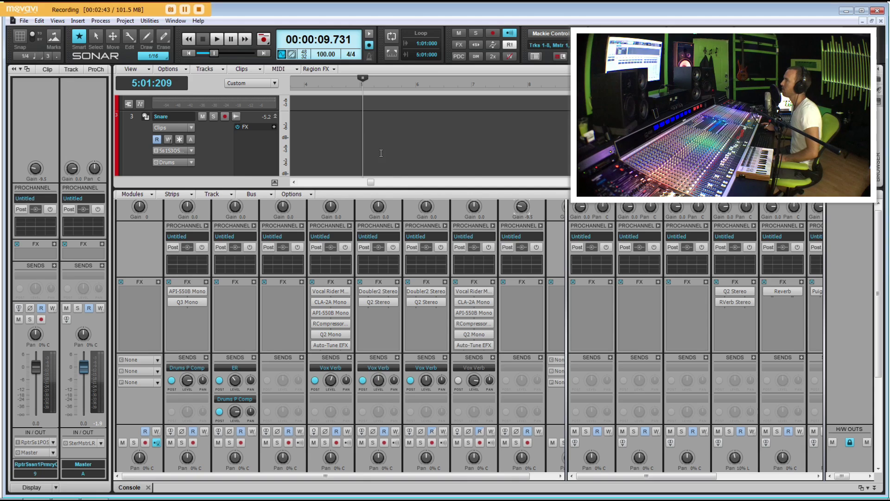
# Mute the V-Doub, V-Har and V-B-up vocal tracks in the console
pyautogui.scroll(-4, 381, 153)
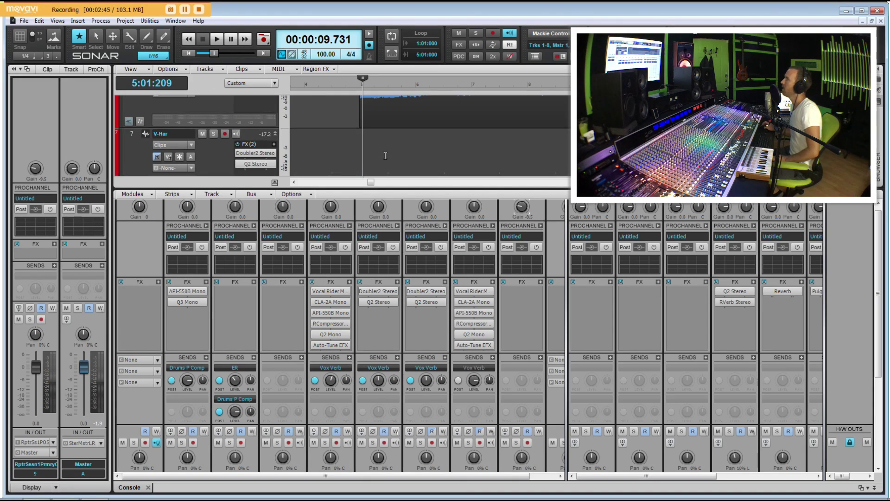
pyautogui.scroll(1, 385, 155)
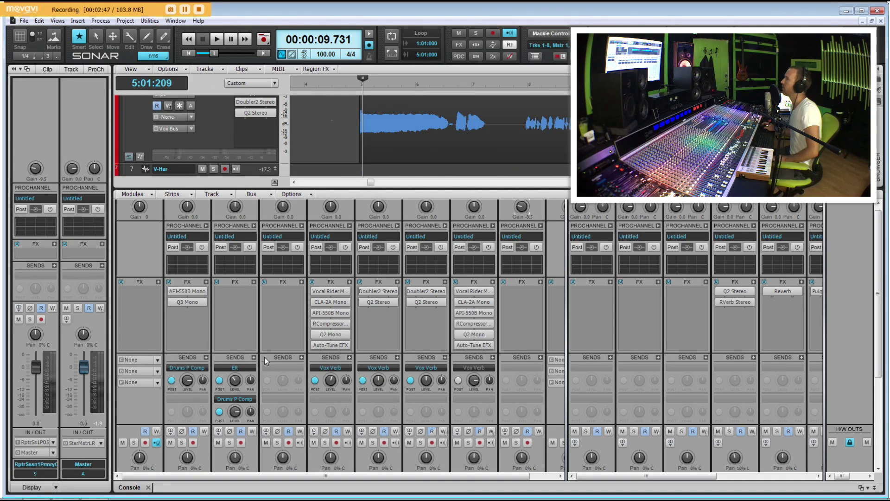
pyautogui.click(274, 302)
pyautogui.scroll(-3, 285, 323)
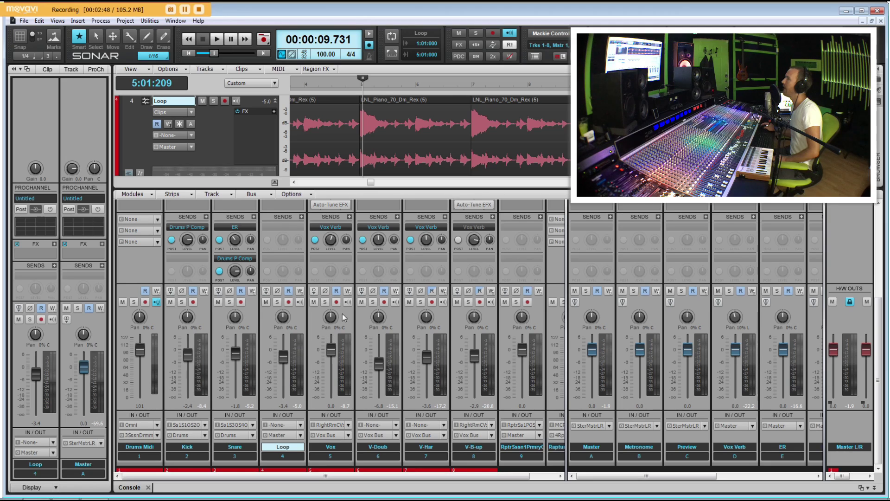
pyautogui.click(362, 302)
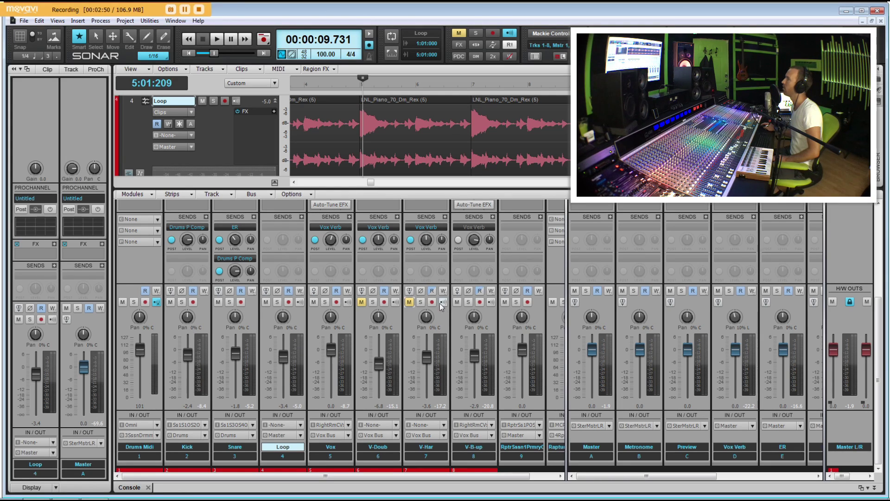
pyautogui.click(456, 302)
pyautogui.scroll(3, 452, 320)
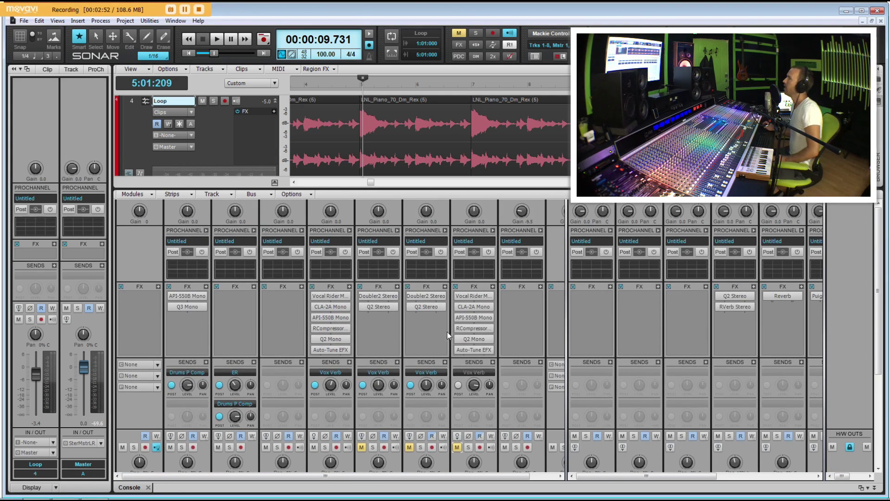
# Solo the Vox track and place the playback position just before its clip at measure 5
pyautogui.scroll(-3, 337, 299)
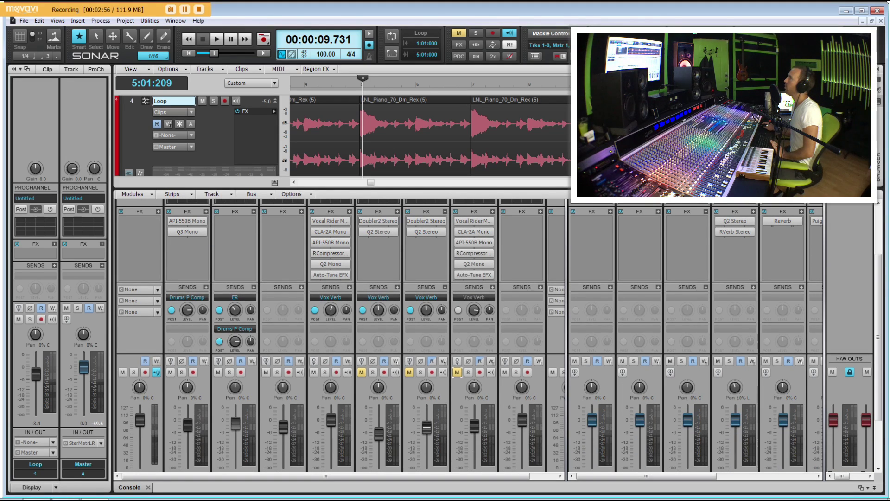
pyautogui.scroll(-5, 343, 134)
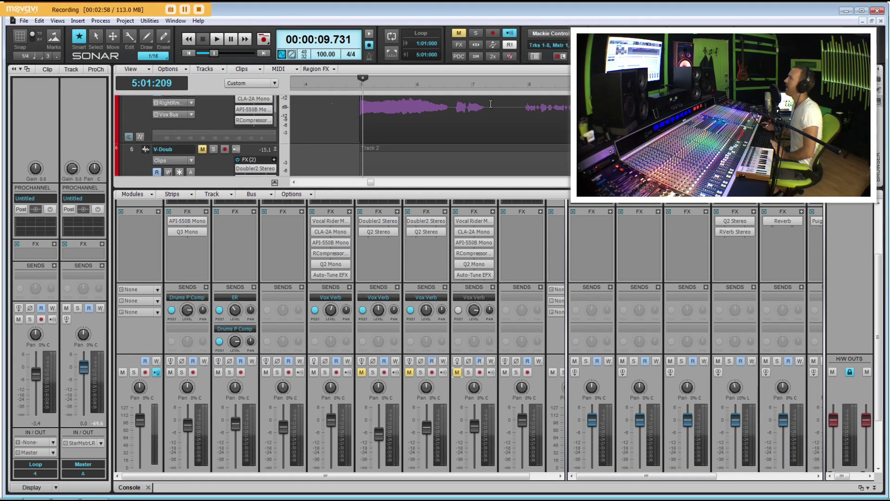
pyautogui.click(356, 125)
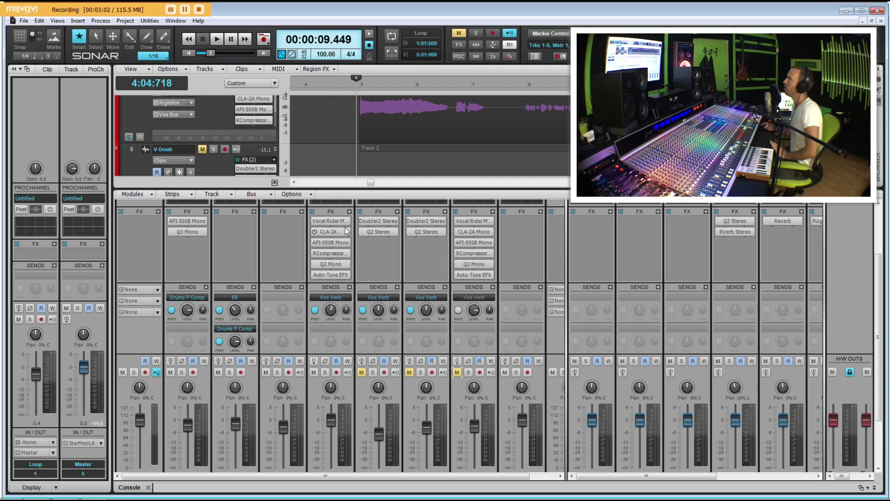
pyautogui.click(326, 373)
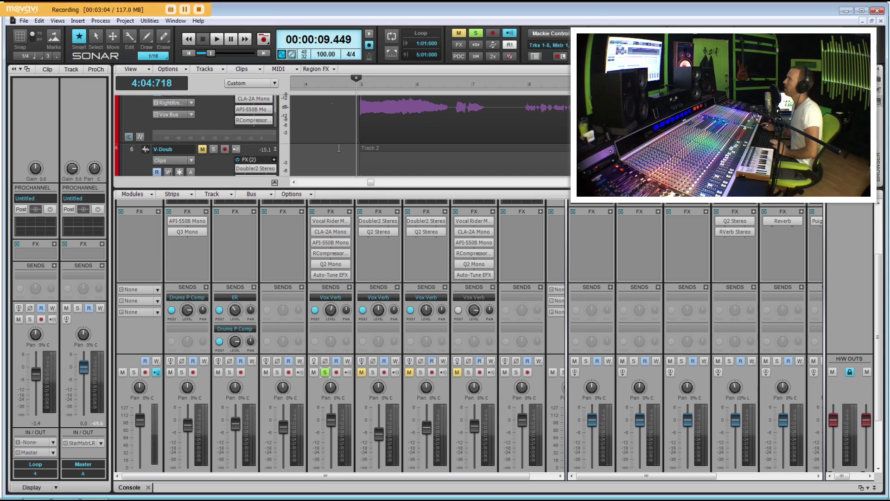
pyautogui.click(342, 130)
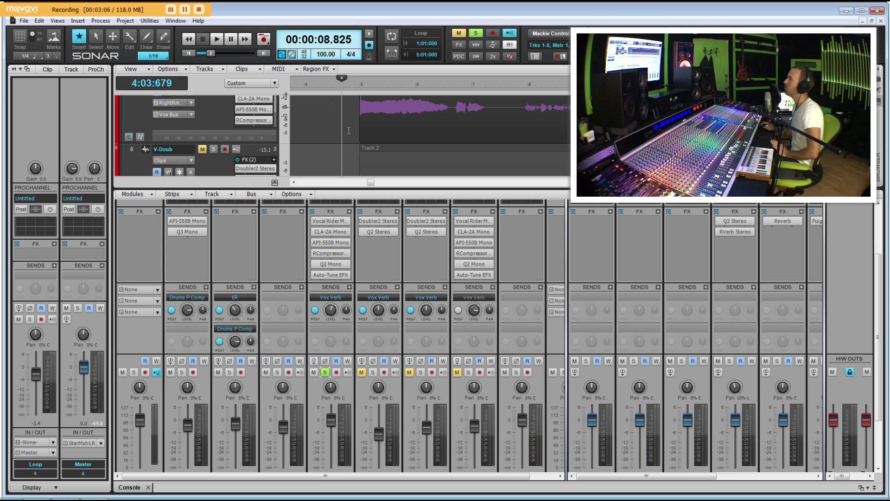
pyautogui.click(350, 131)
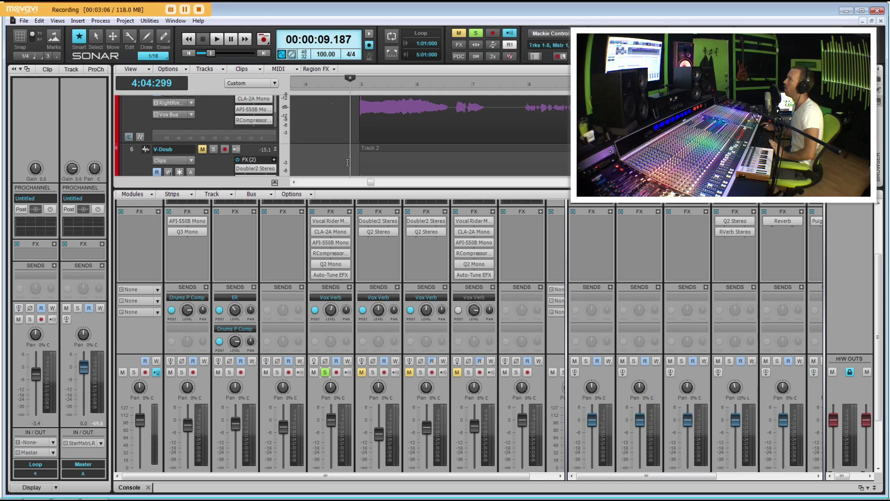
# Open the Vocal Rider plug-in of the Vox track and narrow its window to uncover the tracks behind it
pyautogui.doubleClick(332, 222)
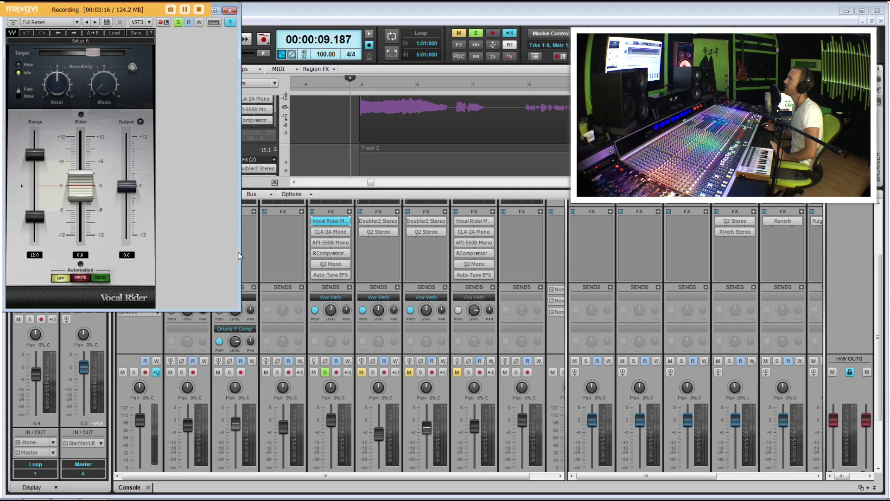
pyautogui.moveTo(239, 256); pyautogui.dragTo(175, 256)
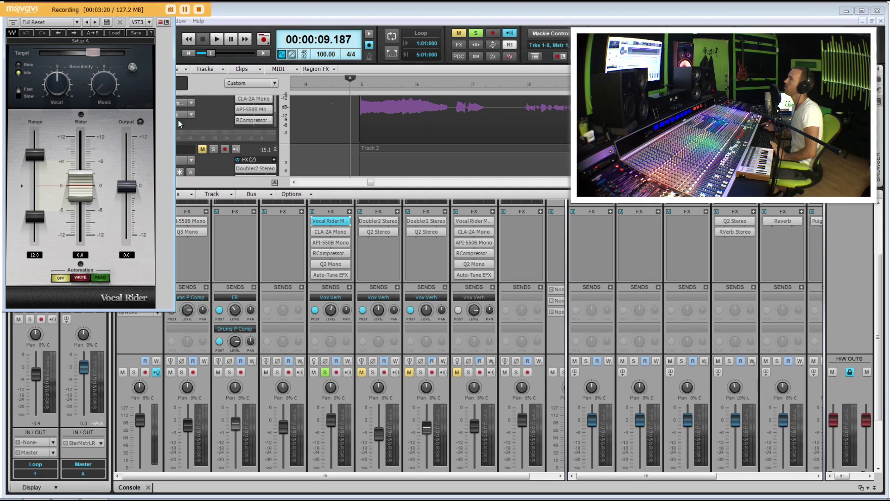
pyautogui.click(352, 118)
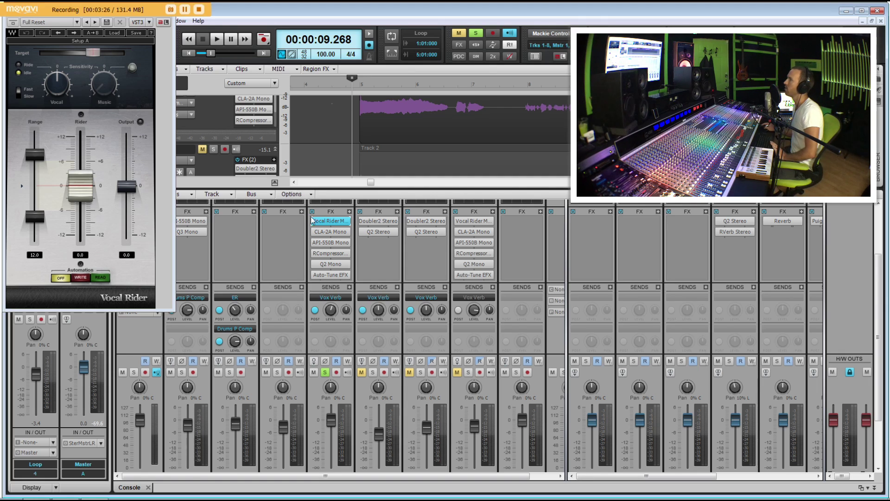
# Bypass CLA-2A, API-550B, RCompressor, Q2 and Auto-Tune EFX on the Vox track and switch off its Vox Verb send
pyautogui.click(314, 231)
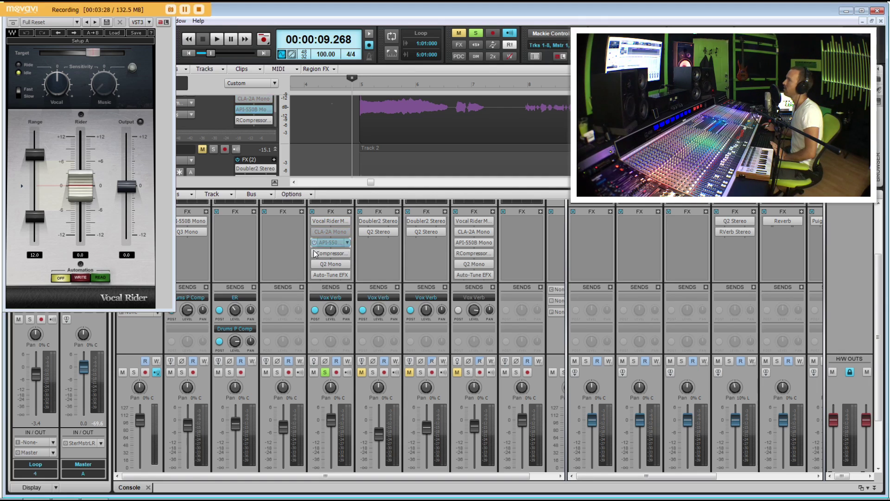
pyautogui.click(314, 242)
pyautogui.click(314, 253)
pyautogui.click(314, 264)
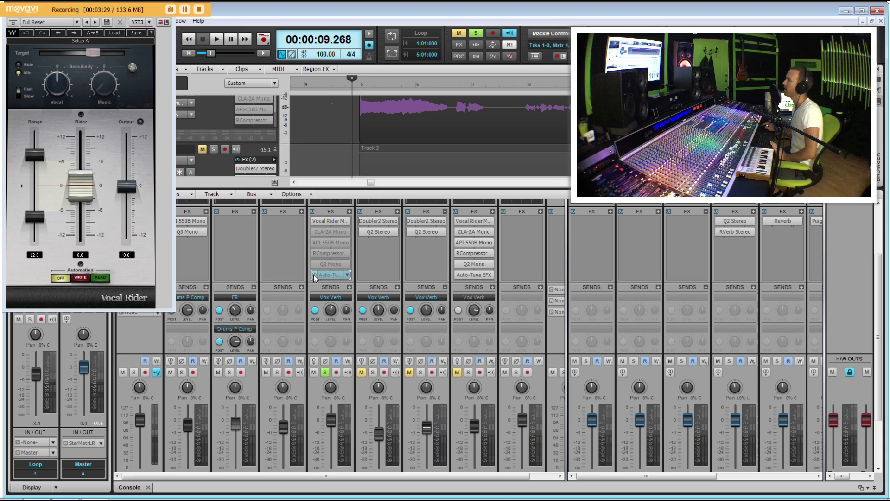
pyautogui.click(314, 298)
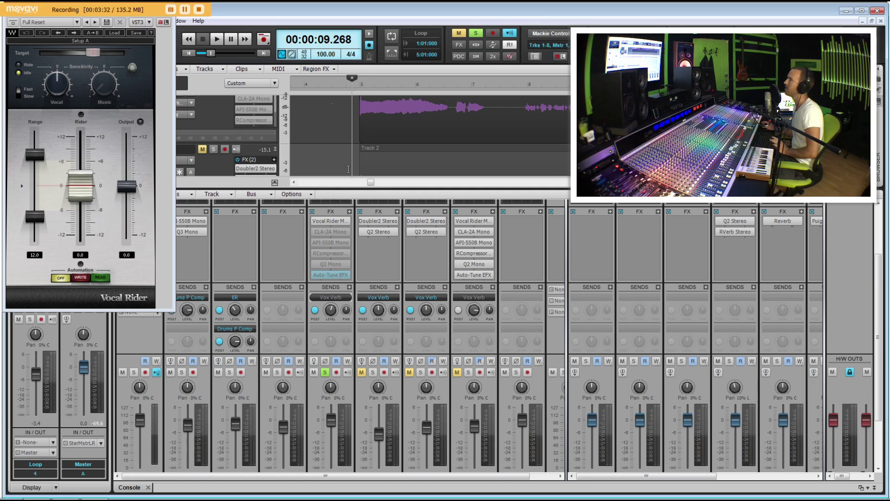
# Play the soloed Vox track through Vocal Rider, stop it and return the playback position to just before measure 5
pyautogui.press('space')
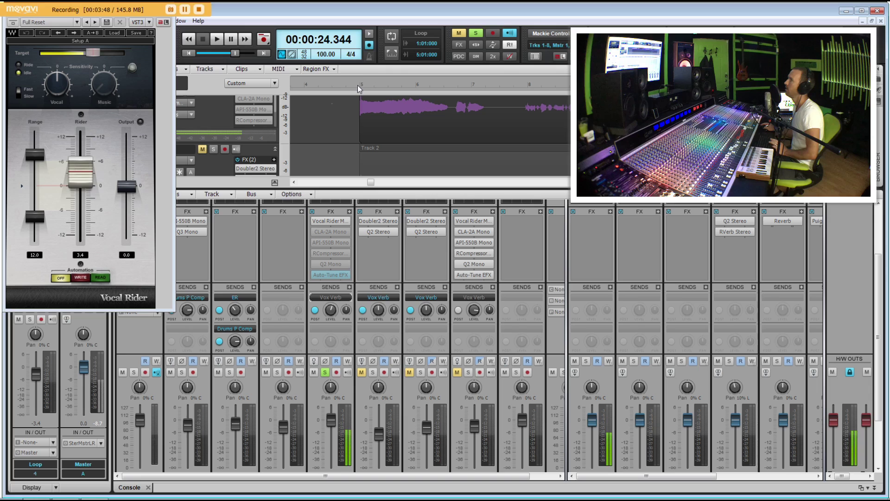
pyautogui.click(358, 85)
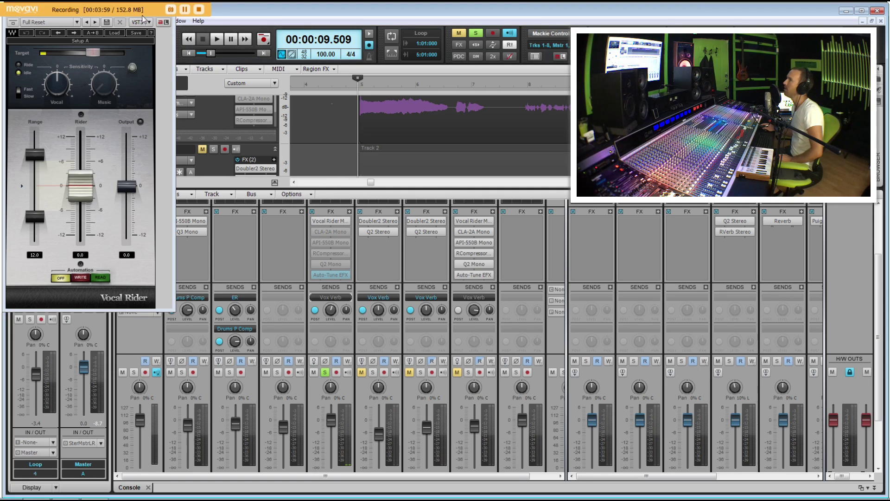
pyautogui.click(172, 59)
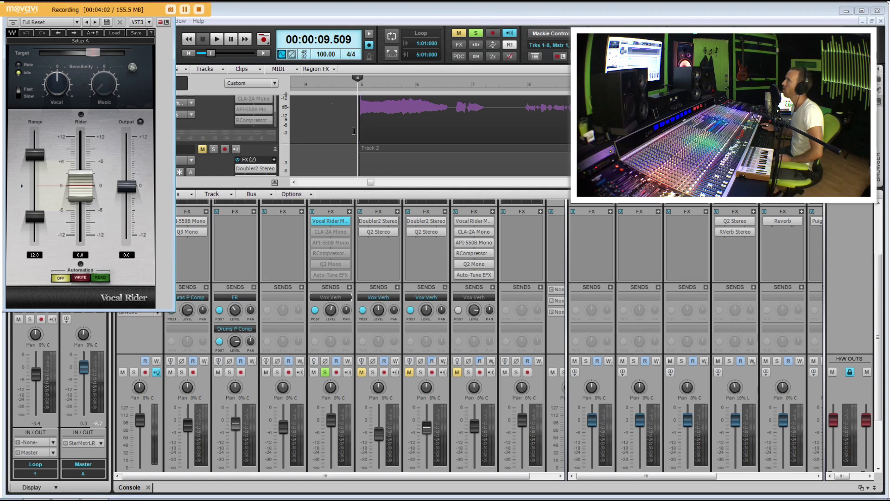
pyautogui.click(354, 131)
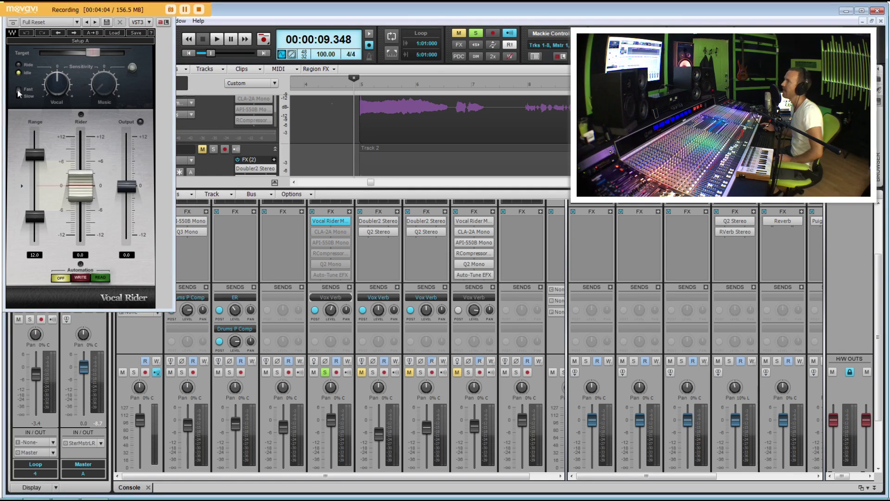
# Play the vocal again and lower Vocal Rider's Target level slightly during playback
pyautogui.moveTo(57, 91)
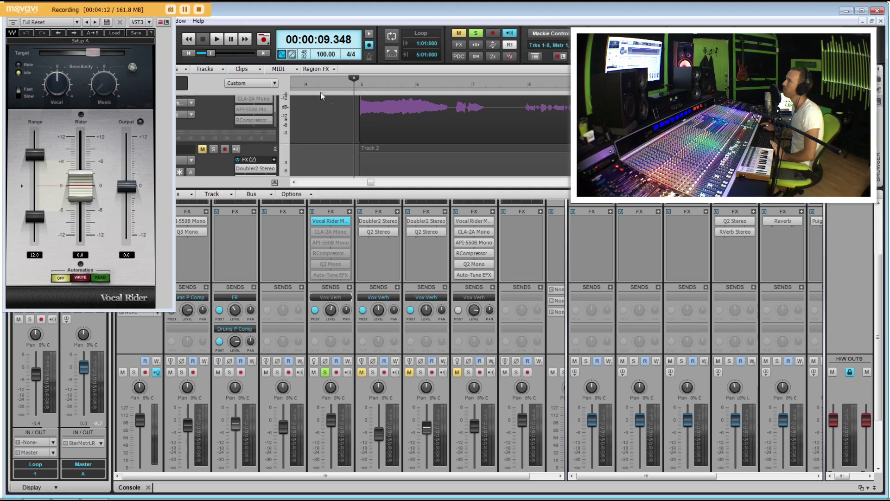
pyautogui.press('space')
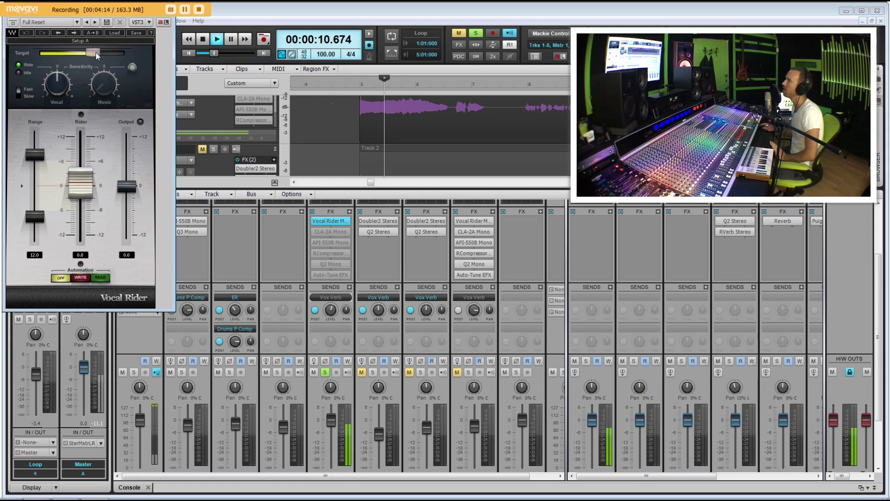
pyautogui.moveTo(96, 56); pyautogui.dragTo(95, 56)
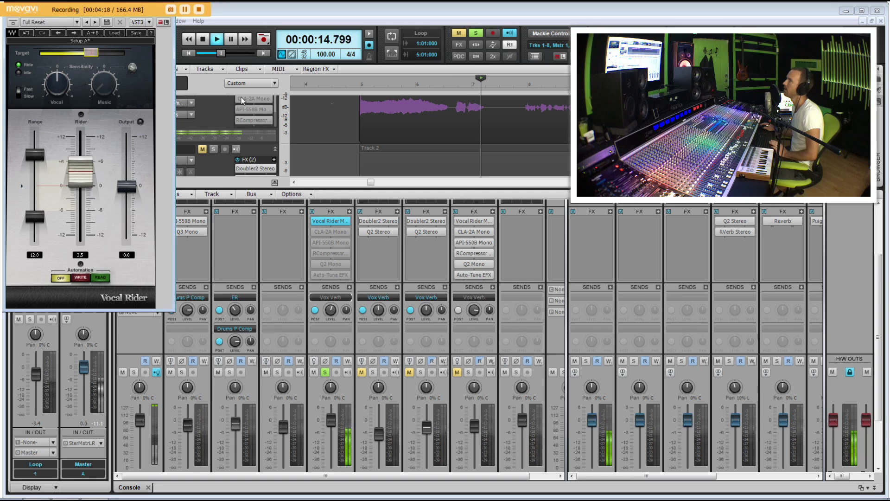
# Stop the vocal playback and return the playback position to just before measure 5
pyautogui.press('space')
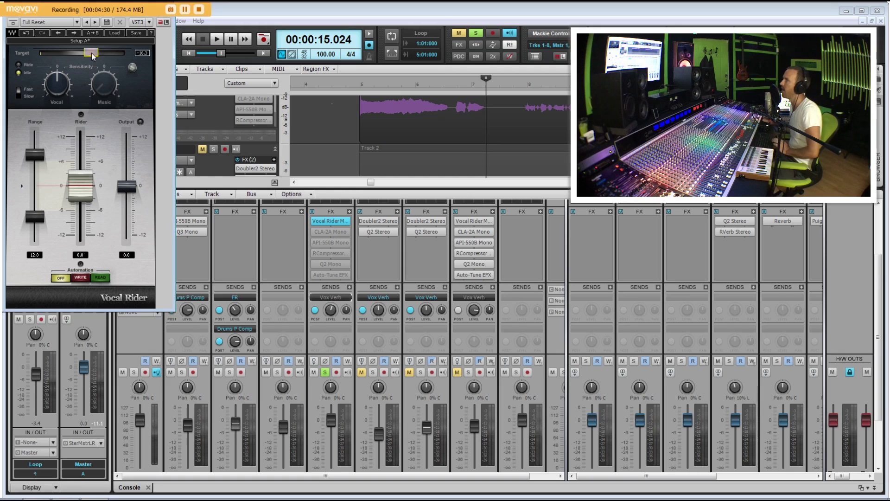
pyautogui.click(356, 118)
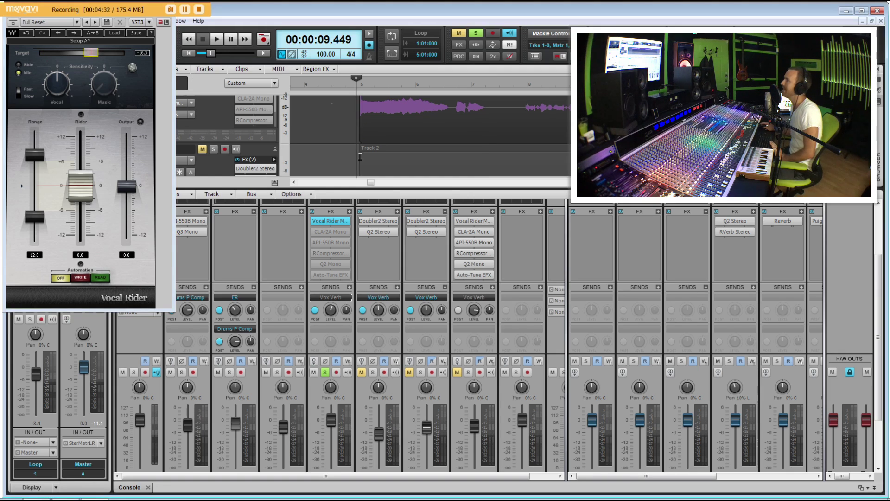
# Enable CLA-2A on the Vox track, open its window and place it directly below Vocal Rider
pyautogui.click(315, 231)
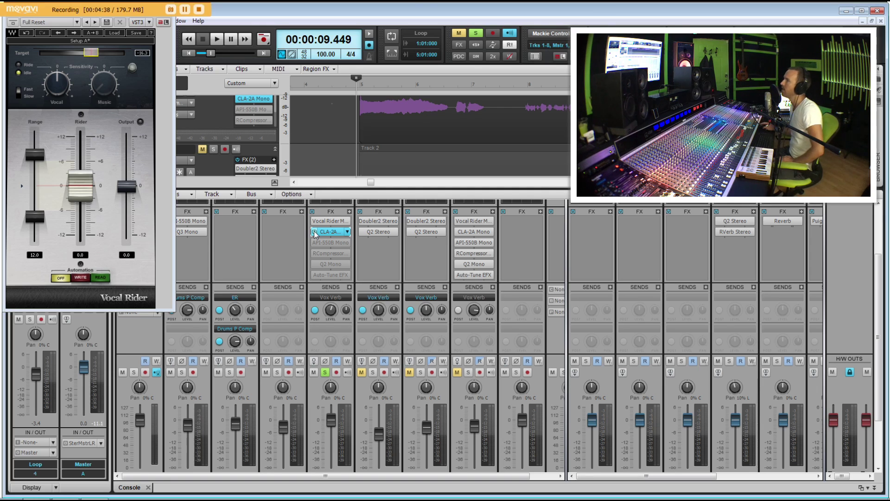
pyautogui.doubleClick(315, 232)
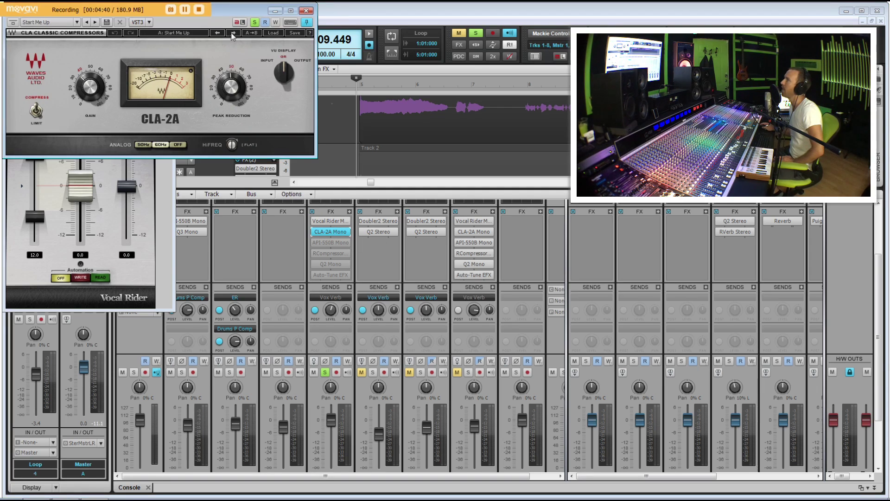
pyautogui.moveTo(234, 17); pyautogui.dragTo(363, 166)
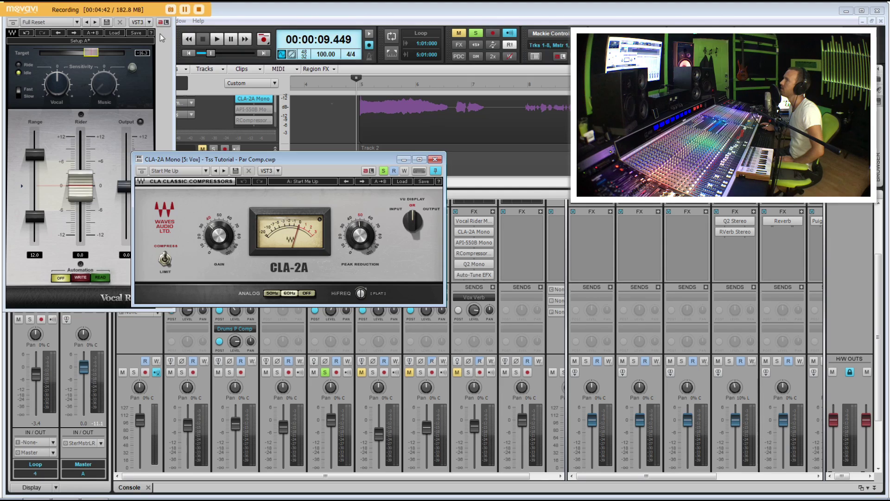
pyautogui.click(164, 40)
pyautogui.moveTo(308, 160); pyautogui.dragTo(205, 321)
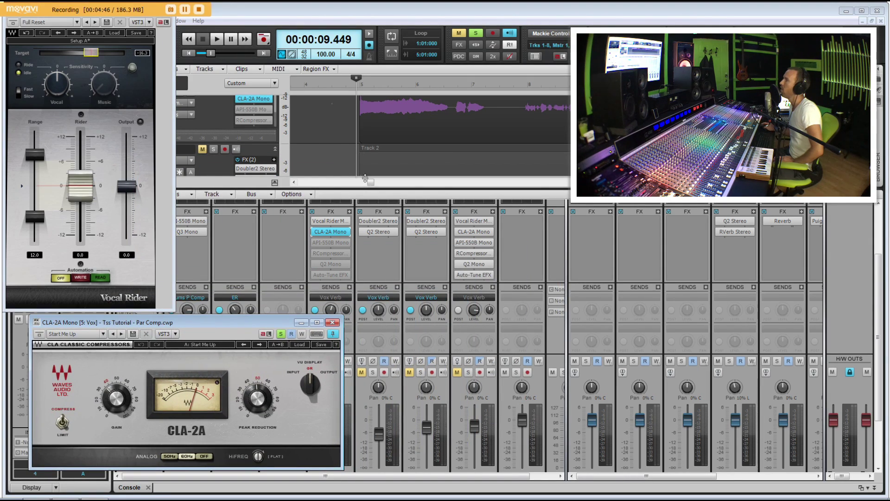
# Play the soloed vocal through Vocal Rider and CLA-2A from just before measure 5, and stop it
pyautogui.click(352, 120)
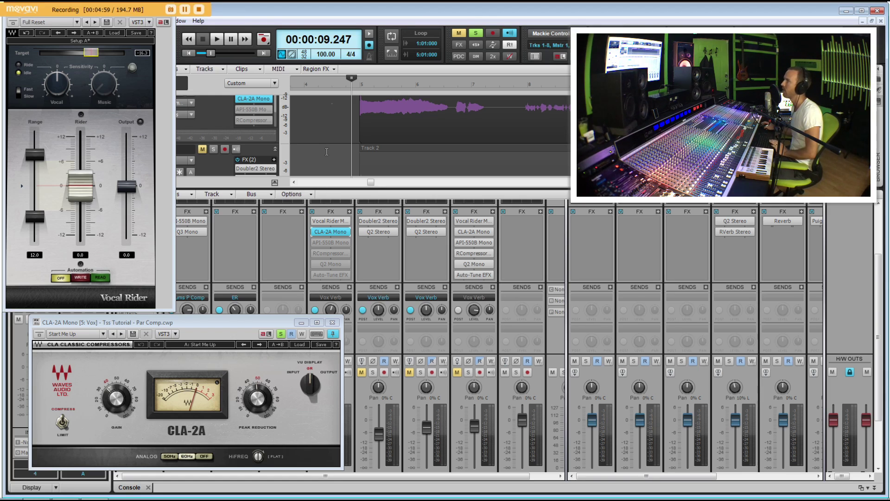
pyautogui.press('space')
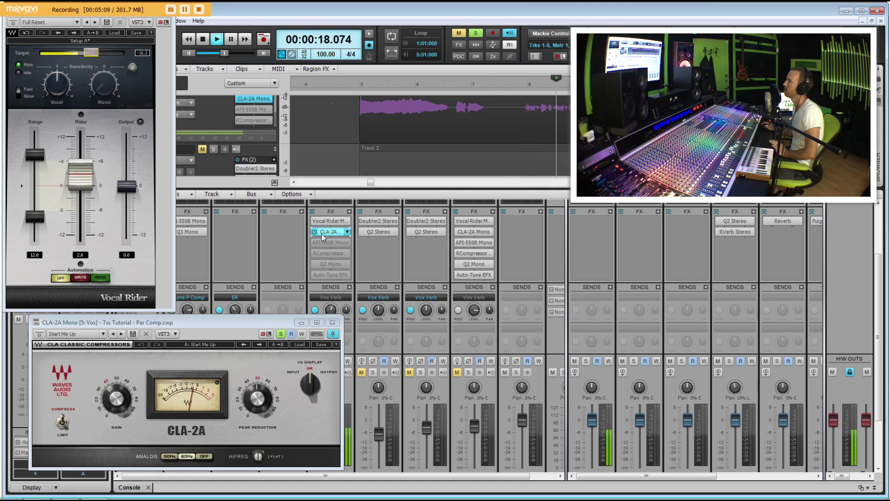
pyautogui.press('space')
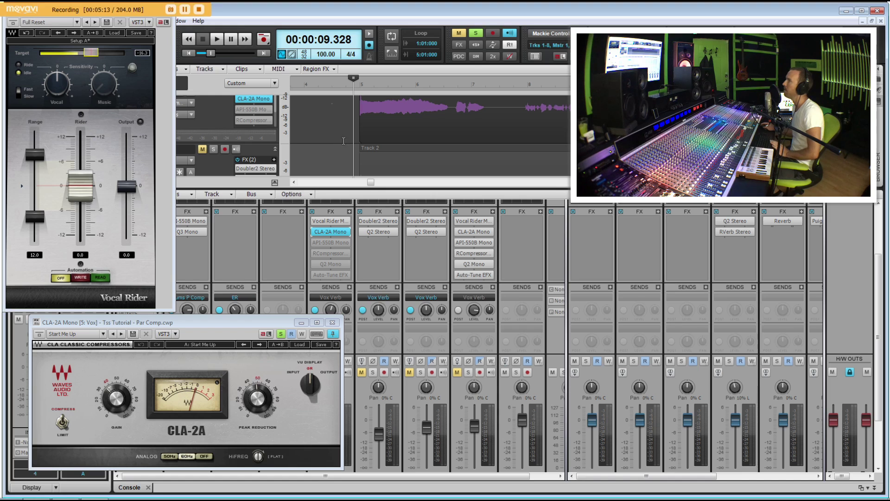
# Compare the vocal with CLA-2A bypassed and enabled during playback from before measure 5, leaving CLA-2A enabled
pyautogui.click(314, 232)
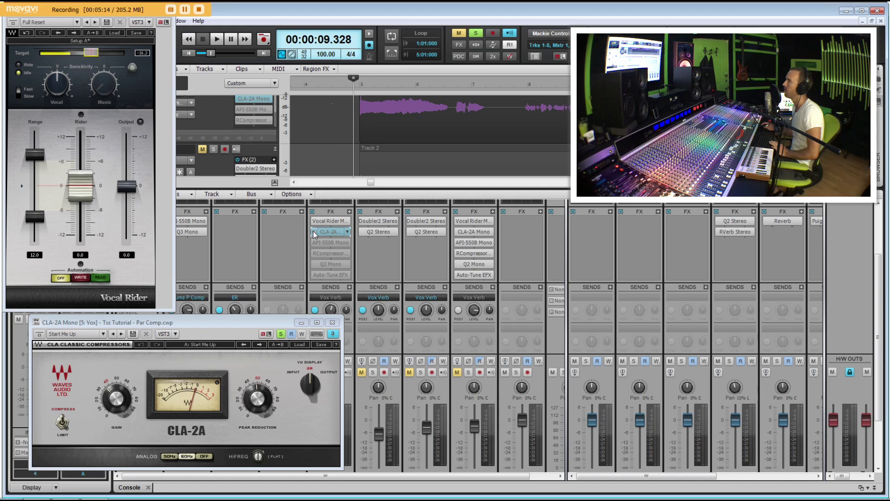
pyautogui.press('space')
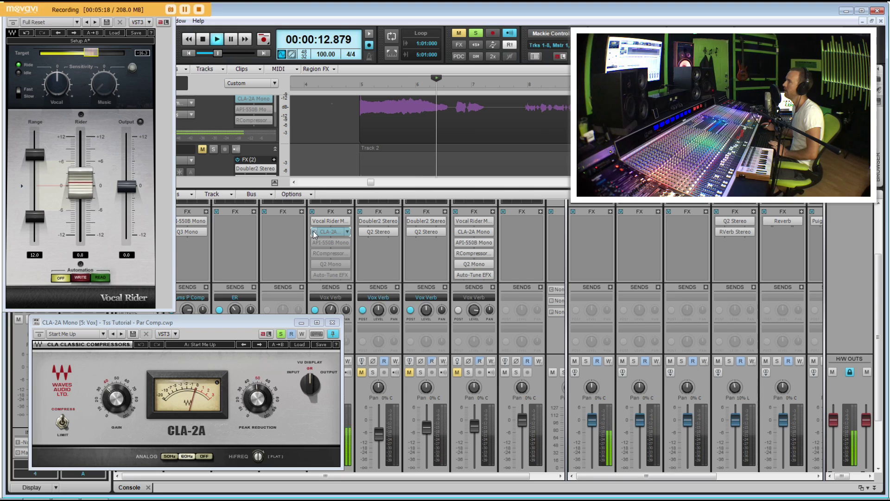
pyautogui.click(314, 232)
pyautogui.click(351, 130)
pyautogui.press('space')
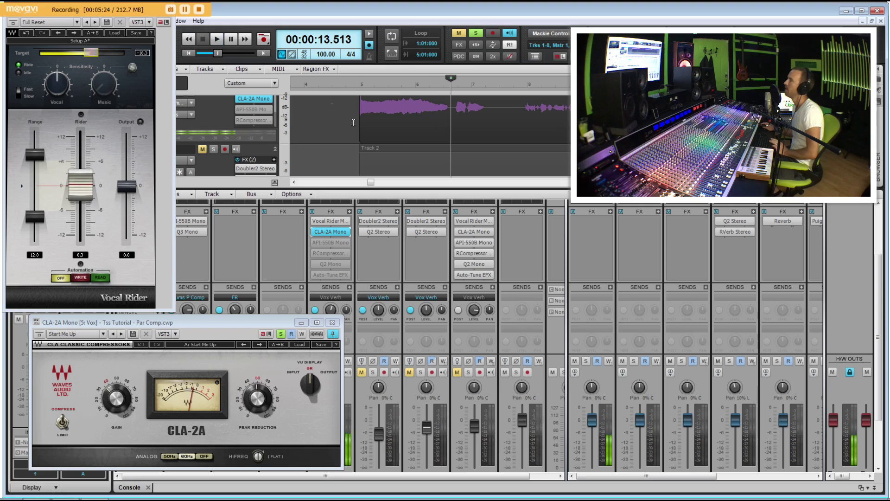
pyautogui.press('space')
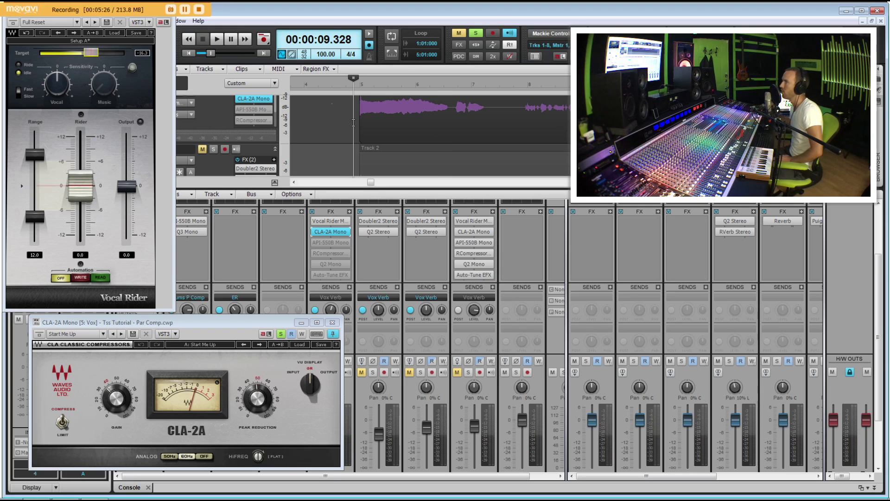
# Enable the API-550B equalizer on the Vox track and open its window
pyautogui.click(314, 246)
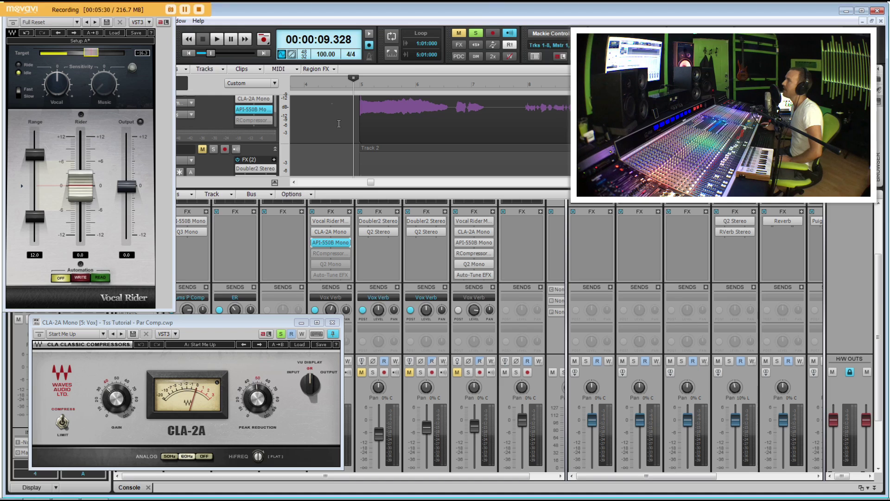
pyautogui.doubleClick(331, 243)
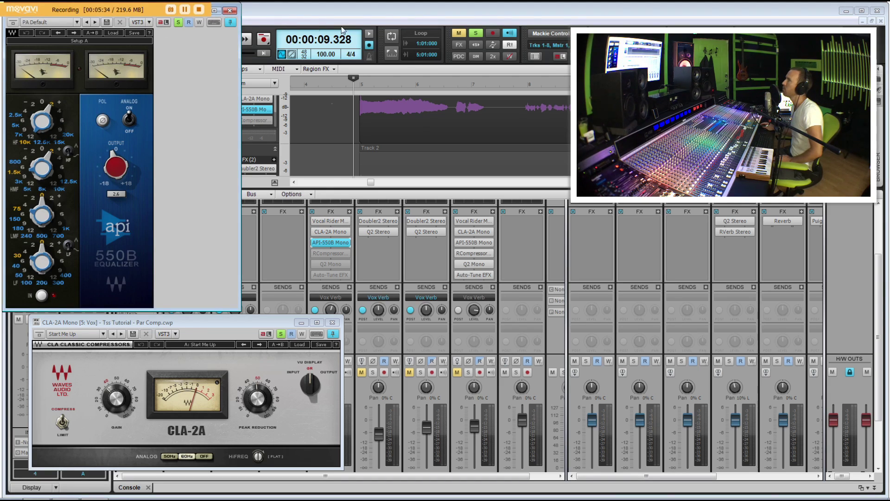
pyautogui.click(229, 9)
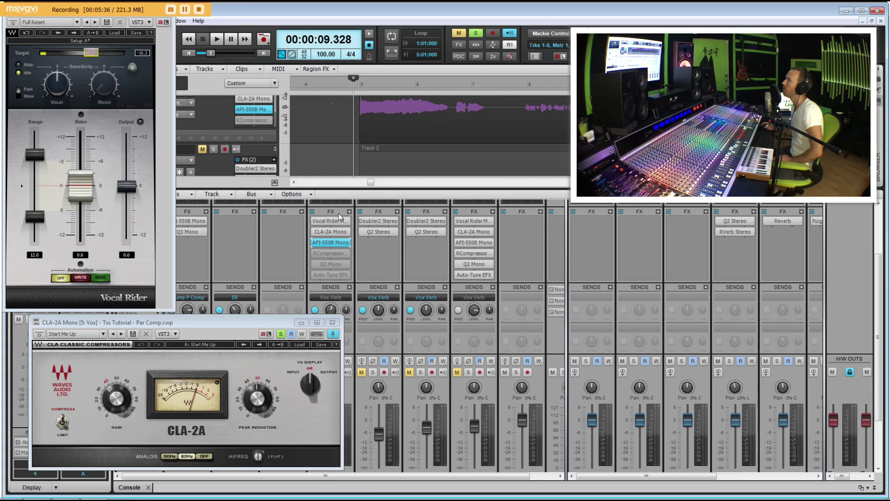
pyautogui.doubleClick(331, 243)
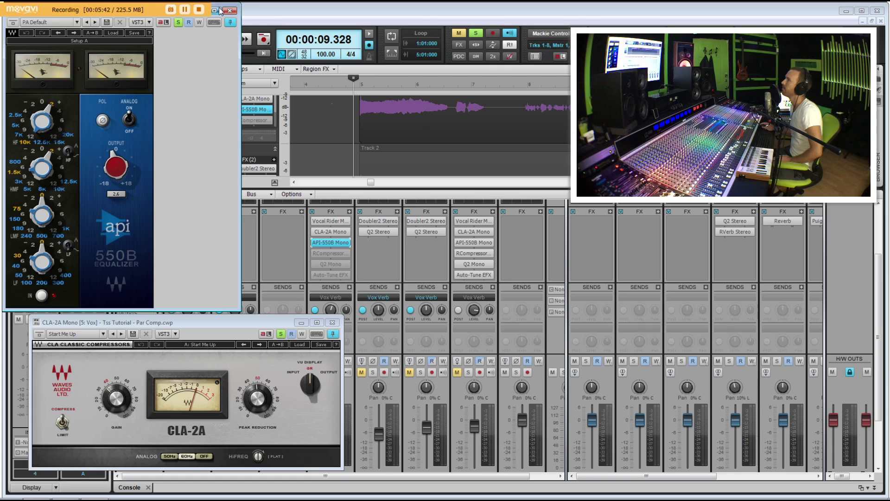
# Resize the API-550B window to fit its controls and move it clear of the Vox channel, with playback positioned just before measure 5
pyautogui.moveTo(219, 5); pyautogui.dragTo(219, 35)
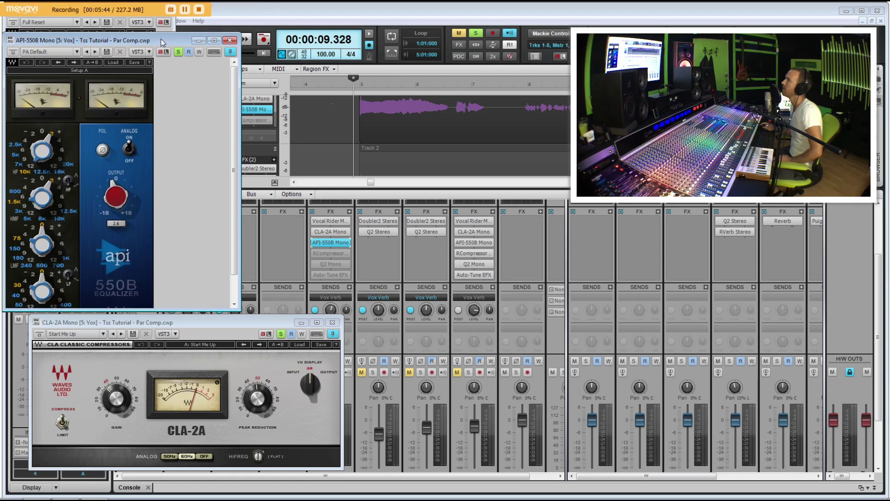
pyautogui.moveTo(161, 39); pyautogui.dragTo(703, 118)
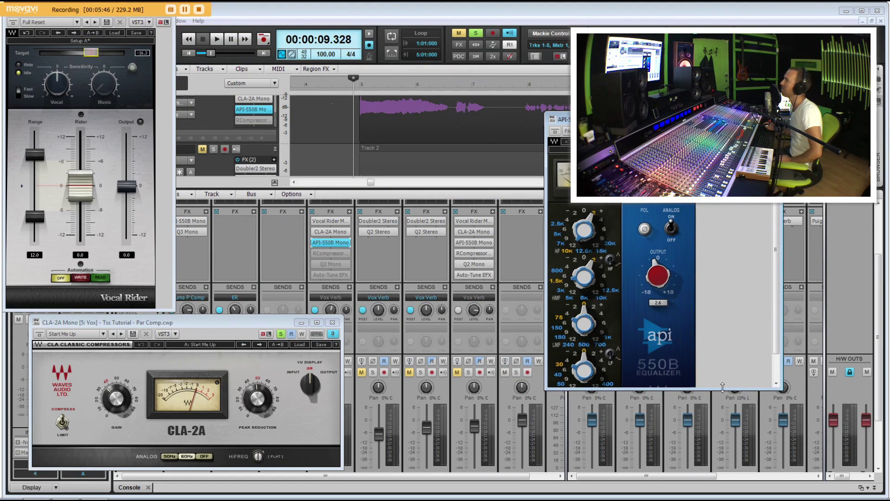
pyautogui.moveTo(722, 388); pyautogui.dragTo(723, 424)
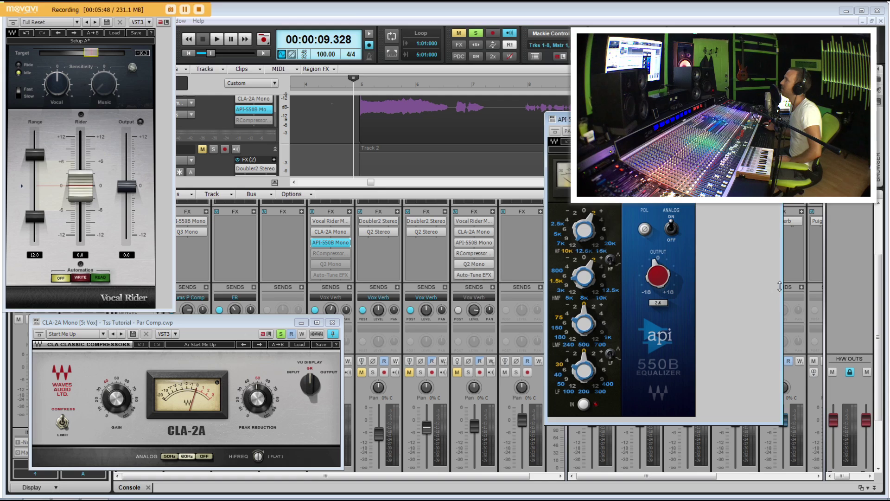
pyautogui.moveTo(781, 287); pyautogui.dragTo(709, 286)
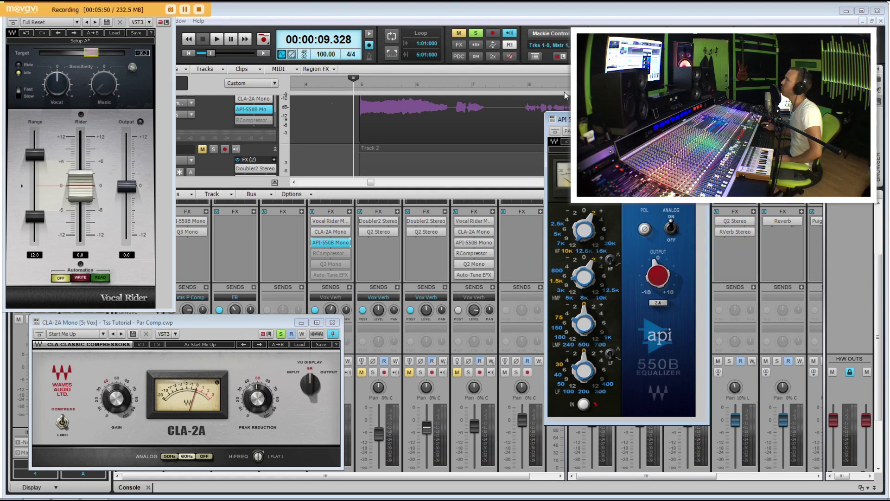
pyautogui.moveTo(607, 119); pyautogui.dragTo(223, 48)
pyautogui.click(354, 118)
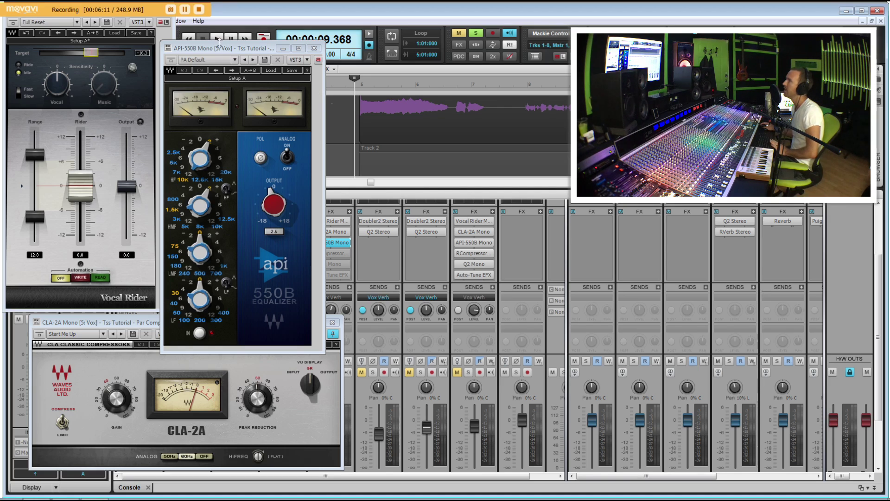
pyautogui.moveTo(227, 48); pyautogui.dragTo(239, 40)
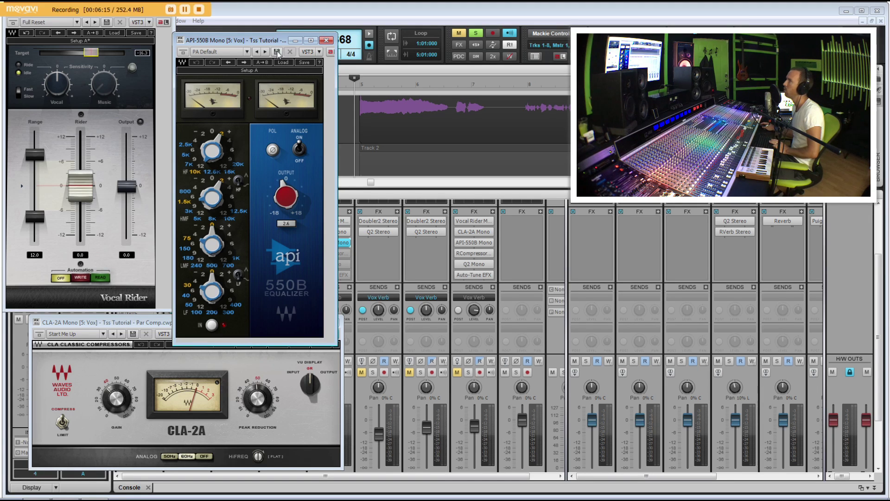
pyautogui.moveTo(265, 44); pyautogui.dragTo(660, 178)
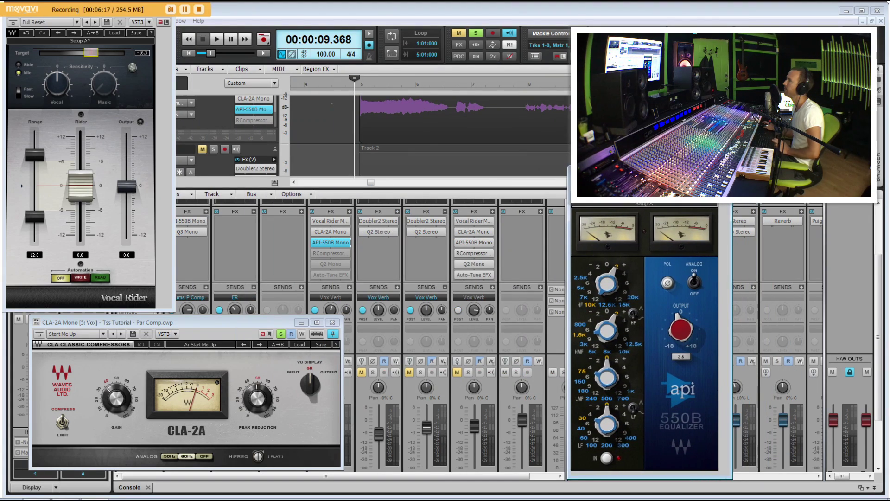
# Compare the vocal with API-550B enabled and bypassed during playback, leaving the equalizer enabled
pyautogui.press('space')
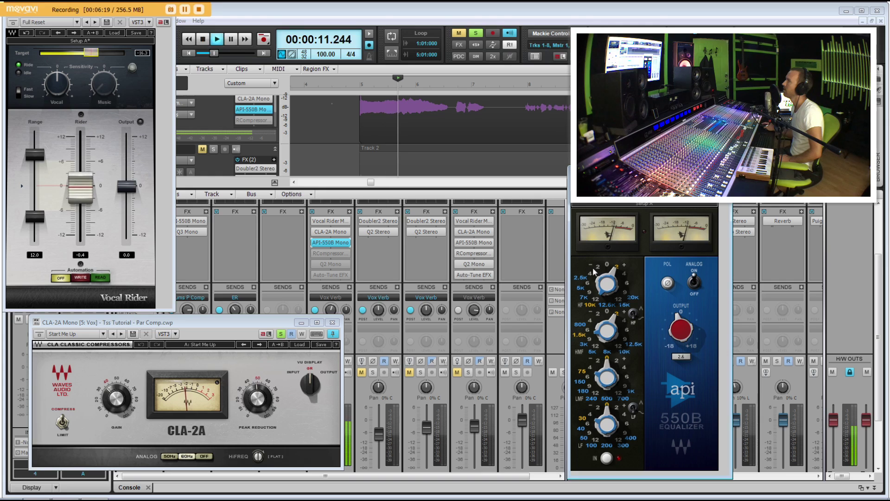
pyautogui.click(314, 243)
pyautogui.press('space')
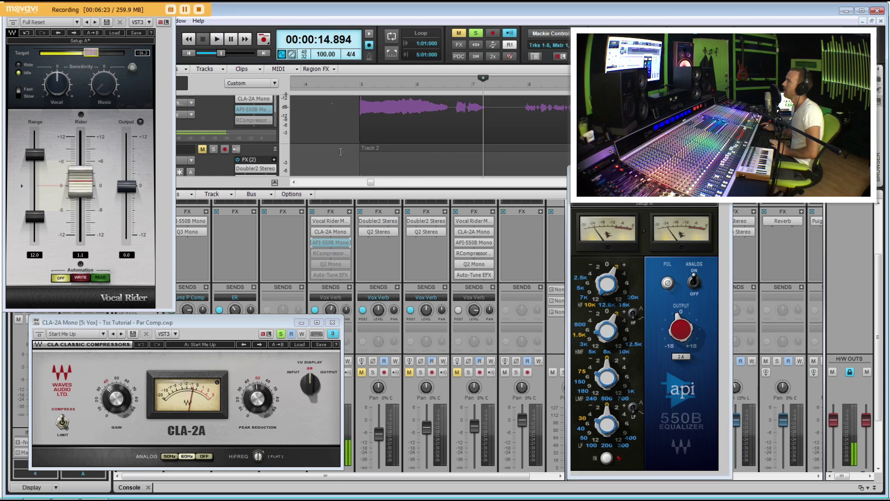
pyautogui.press('space')
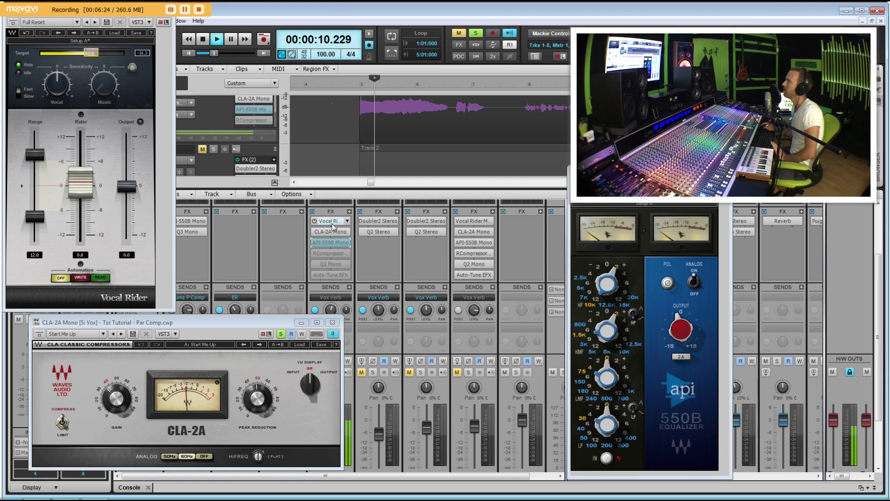
pyautogui.click(314, 243)
pyautogui.press('space')
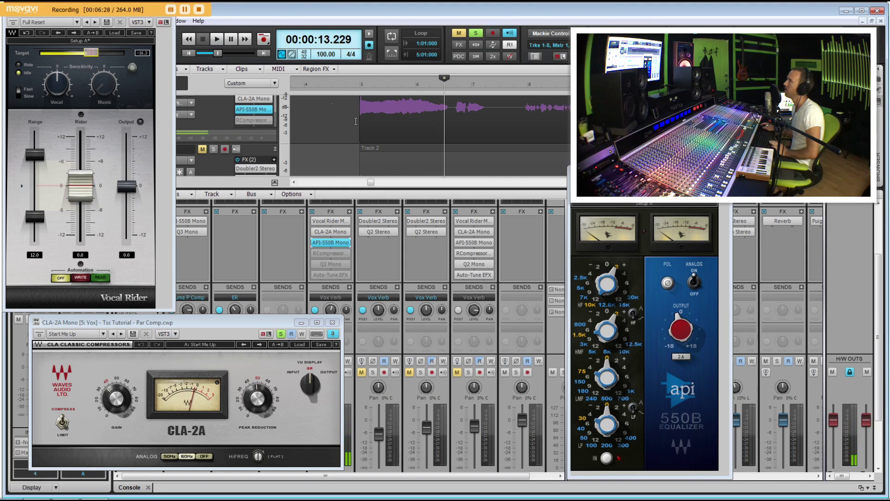
# Play the vocal again from just before measure 5 through Vocal Rider, CLA-2A and API-550B, and stop it
pyautogui.click(357, 121)
pyautogui.press('space')
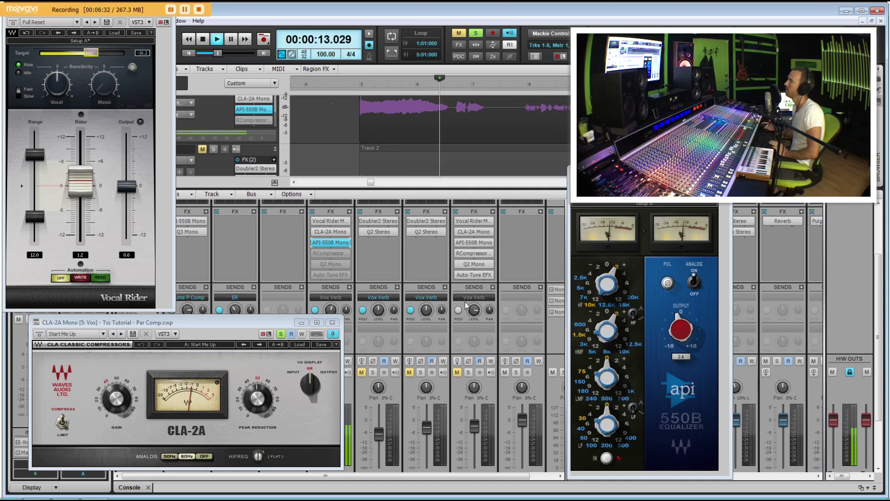
pyautogui.press('space')
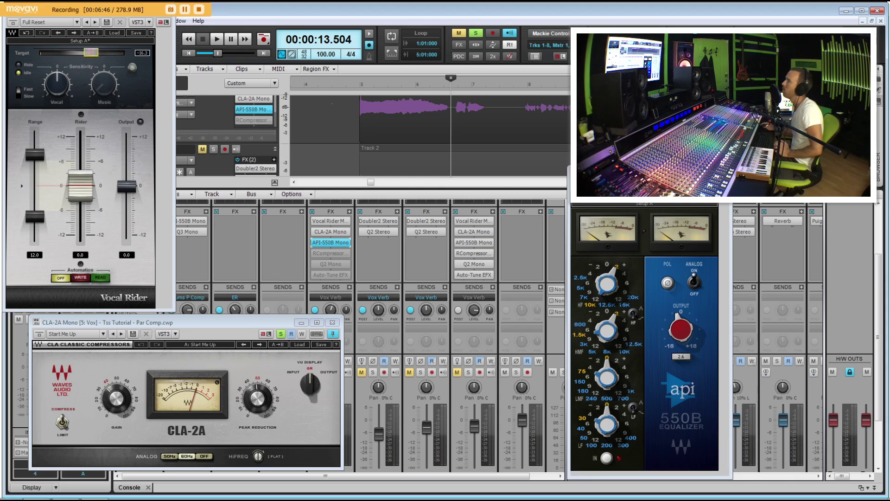
# Place the API-550B window beside CLA-2A and return the playback position to just before measure 5
pyautogui.moveTo(653, 174); pyautogui.dragTo(446, 163)
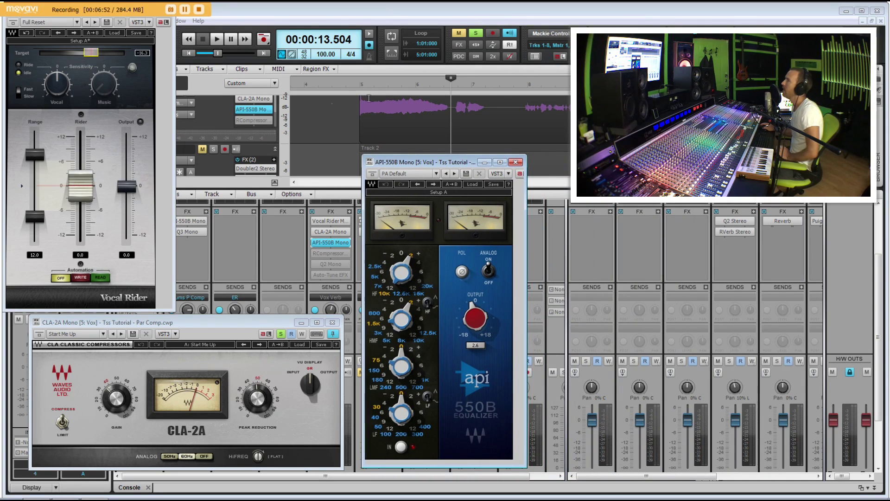
pyautogui.click(355, 116)
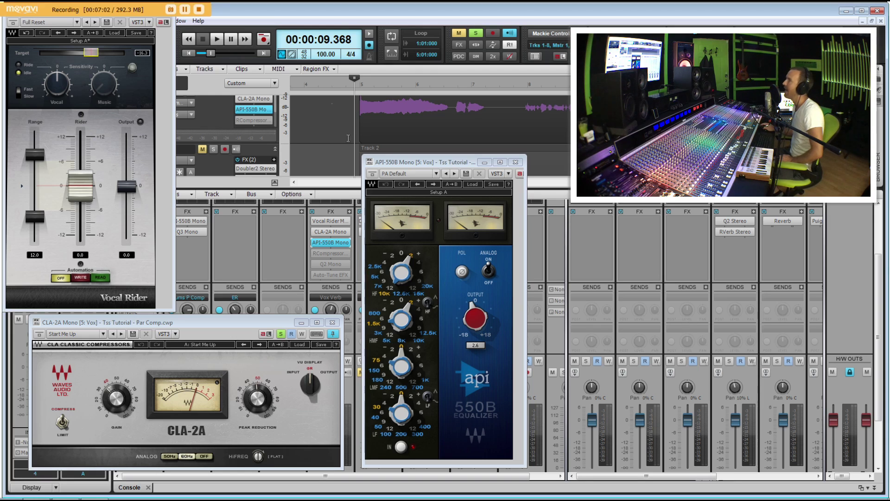
# Enable and open RCompressor on the Vox track, move its window beside API-550B and enlarge it to show the whole interface
pyautogui.doubleClick(321, 253)
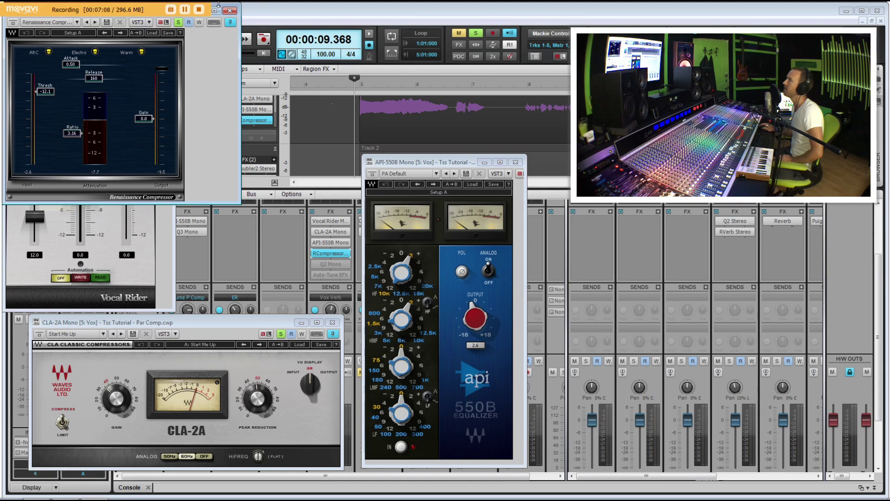
pyautogui.moveTo(218, 5); pyautogui.dragTo(784, 203)
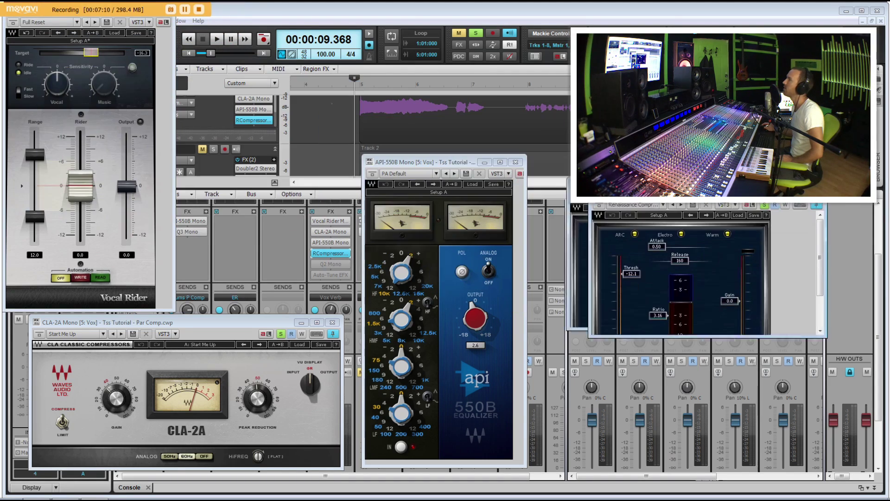
pyautogui.moveTo(722, 345); pyautogui.dragTo(721, 396)
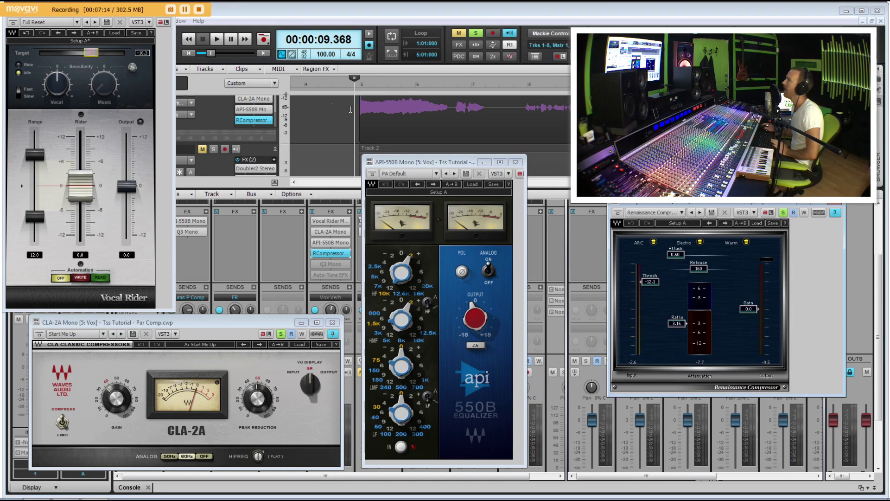
# Play the vocal from just before measure 5 with RCompressor enabled on the Vox track, and stop it
pyautogui.click(350, 86)
pyautogui.click(681, 258)
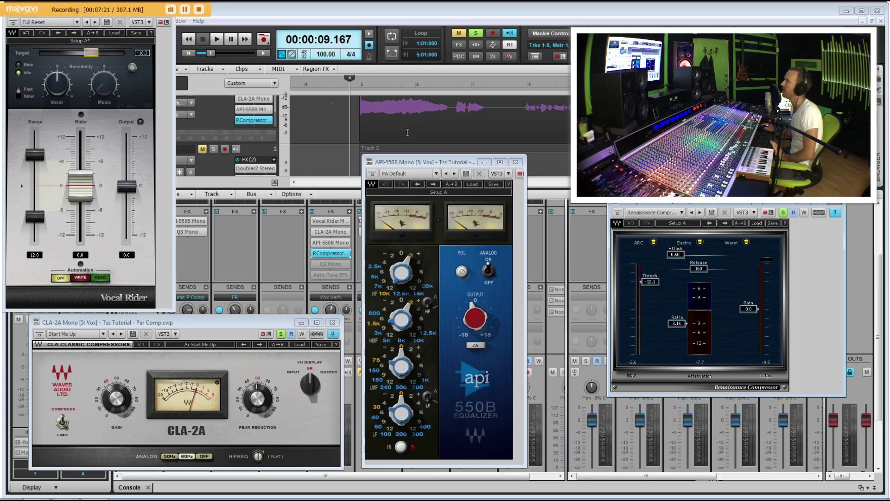
pyautogui.click(354, 120)
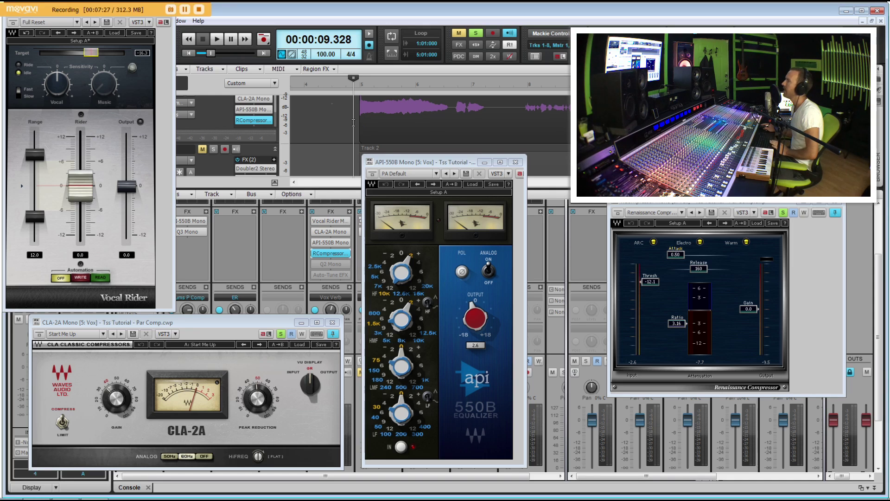
pyautogui.press('space')
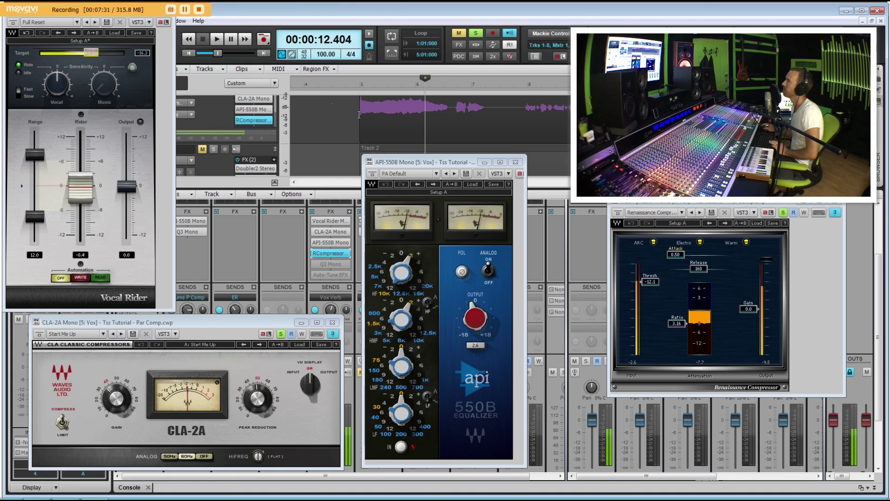
pyautogui.press('space')
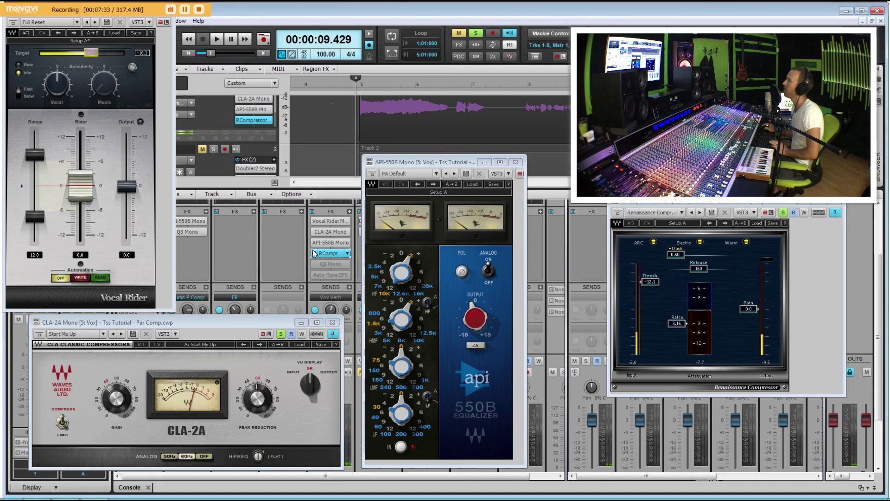
# Bypass RCompressor and play the same vocal phrase for comparison, stopping playback and re-enabling the compressor
pyautogui.press('space')
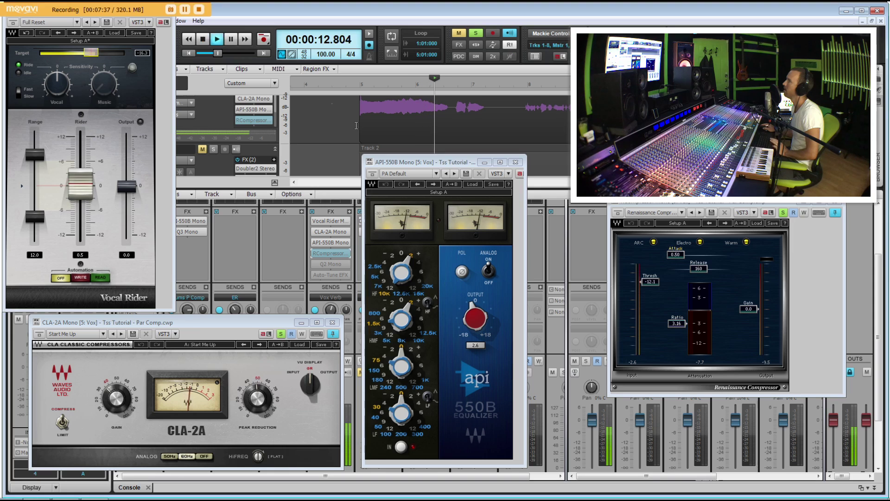
pyautogui.press('space')
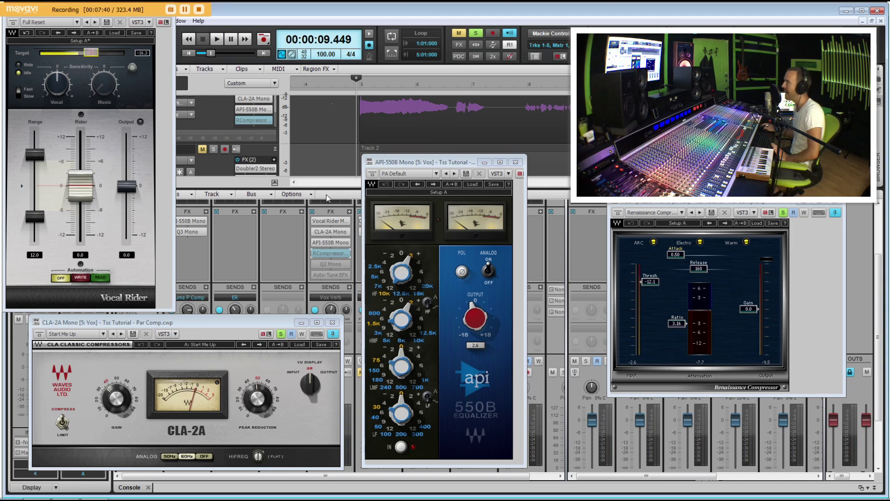
pyautogui.click(313, 255)
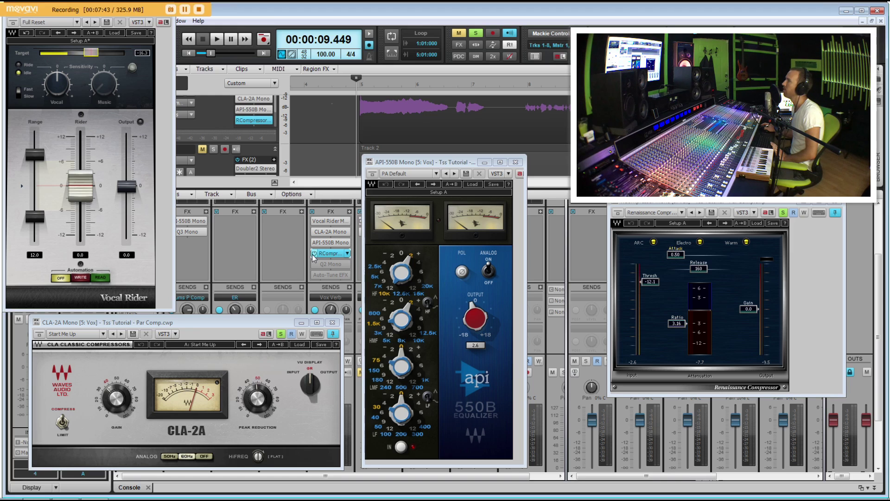
# Play the vocal once more through the enabled RCompressor, stop it, and move the compressor's window beside API-550B, narrowing it
pyautogui.click(353, 121)
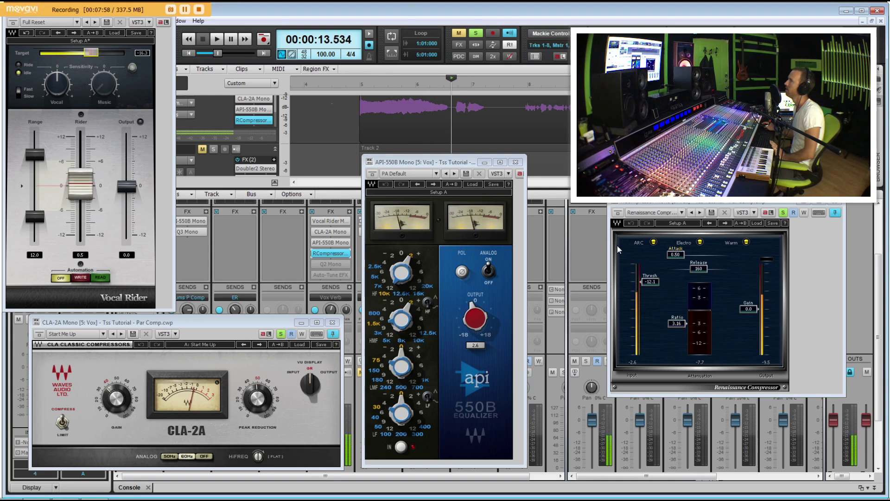
pyautogui.press('space')
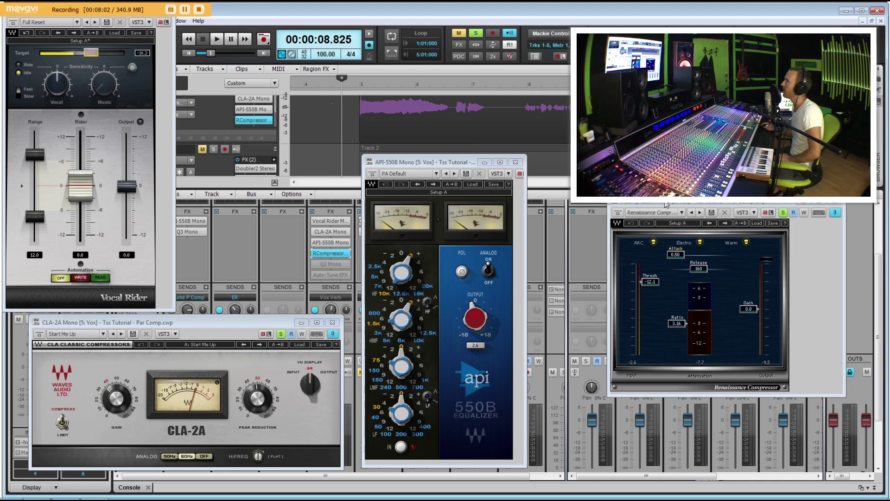
pyautogui.moveTo(666, 205); pyautogui.dragTo(591, 268)
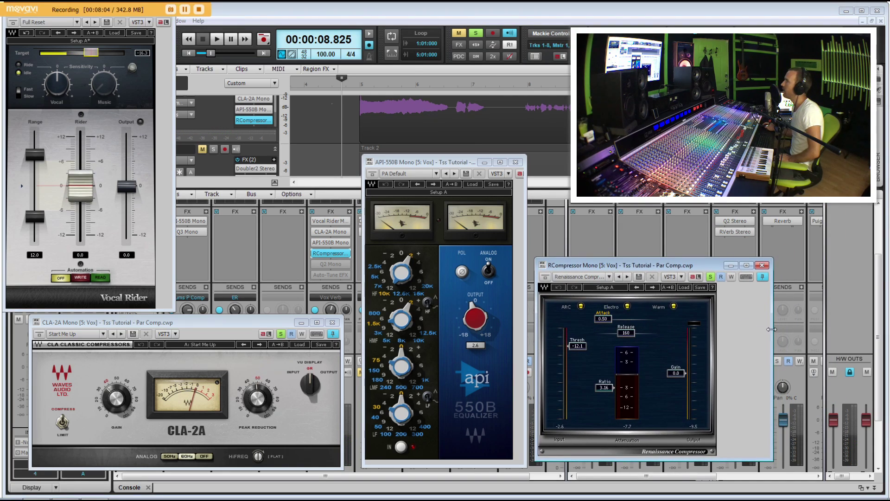
pyautogui.moveTo(772, 329); pyautogui.dragTo(505, 307)
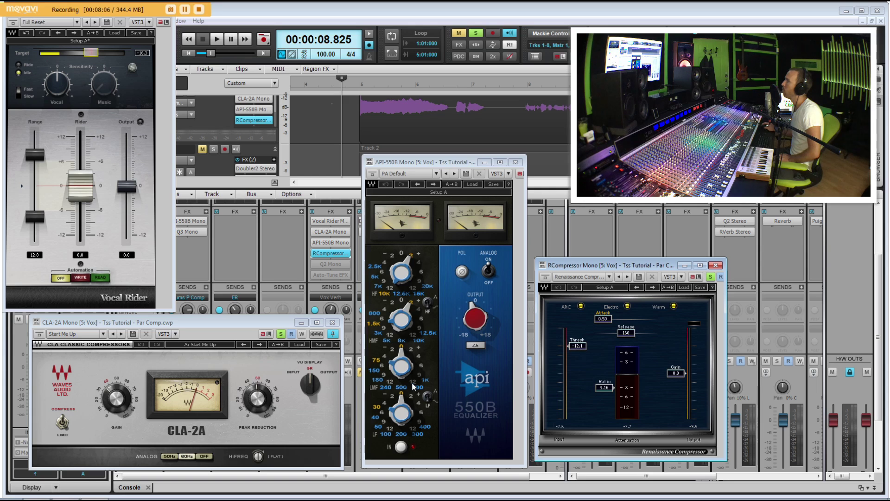
# Enable and open Q2 Mono on the Vox track, place its window above RCompressor and extend its height
pyautogui.doubleClick(318, 263)
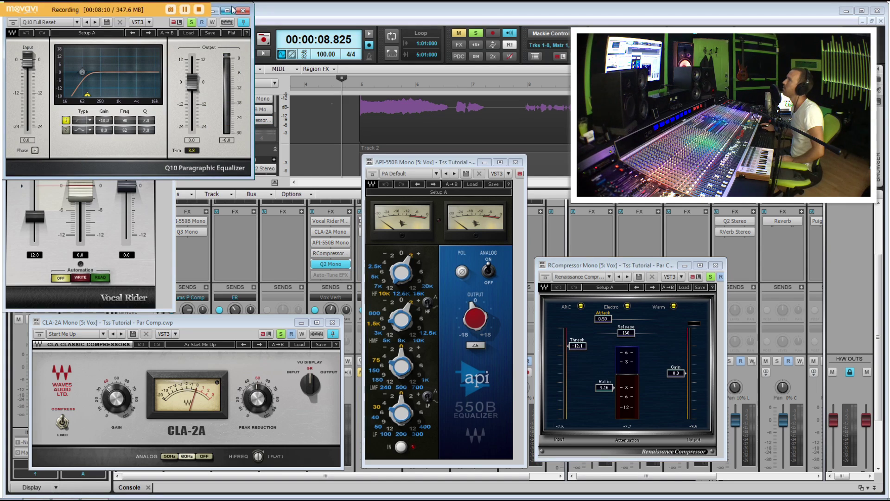
pyautogui.click(231, 7)
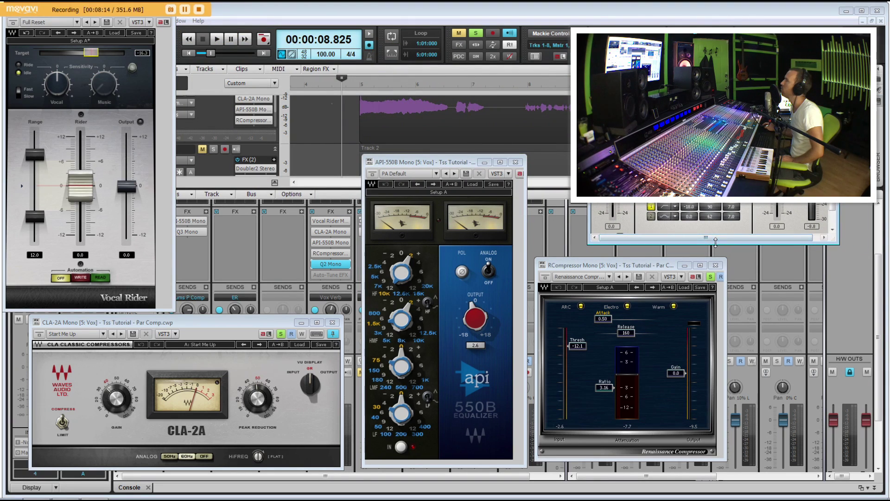
pyautogui.moveTo(715, 238); pyautogui.dragTo(715, 256)
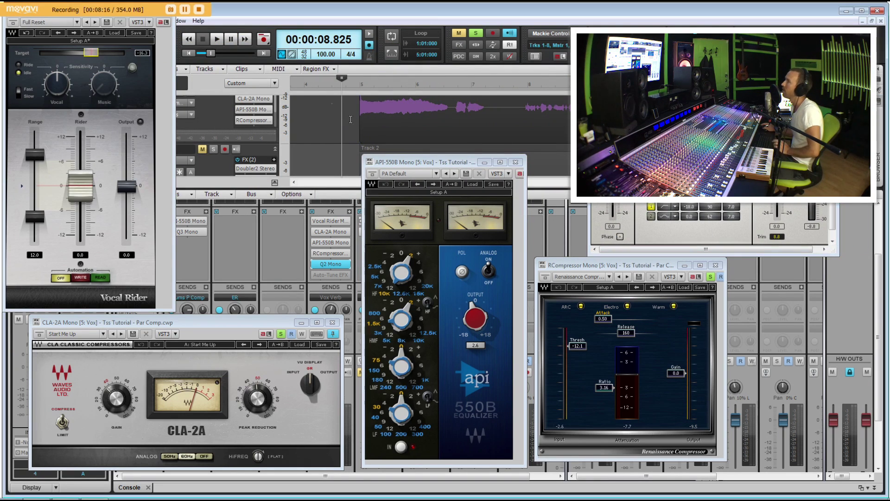
# Play the vocal from just before measure 5 with Q2 Mono enabled, and stop it
pyautogui.click(376, 122)
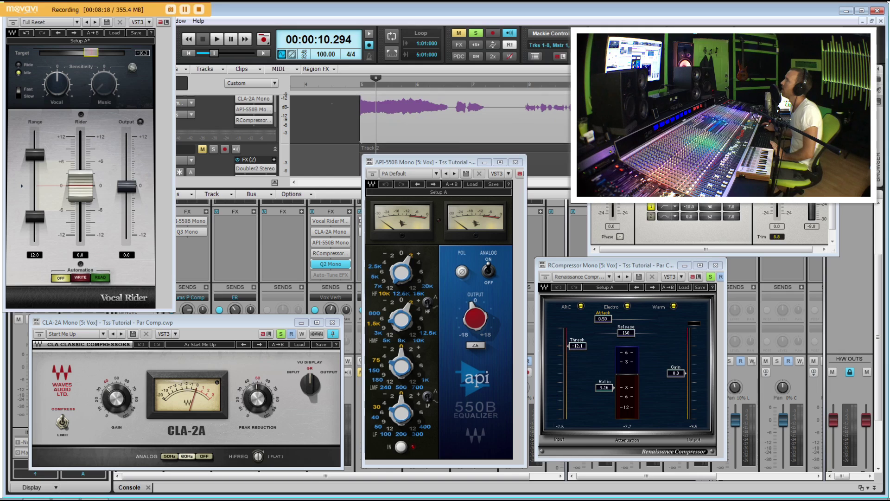
pyautogui.click(353, 118)
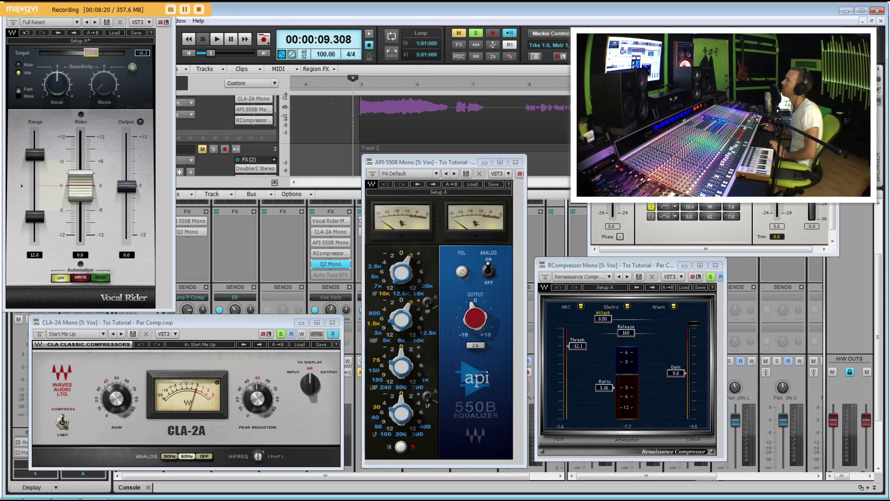
pyautogui.press('space')
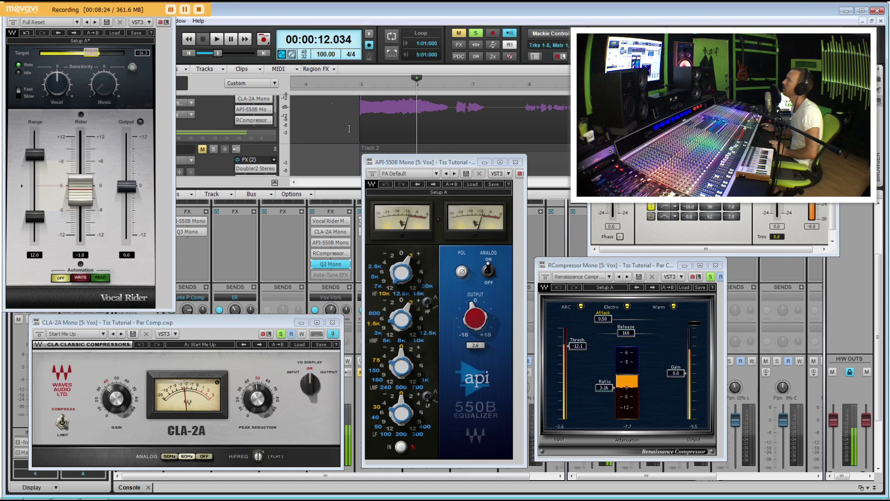
pyautogui.press('space')
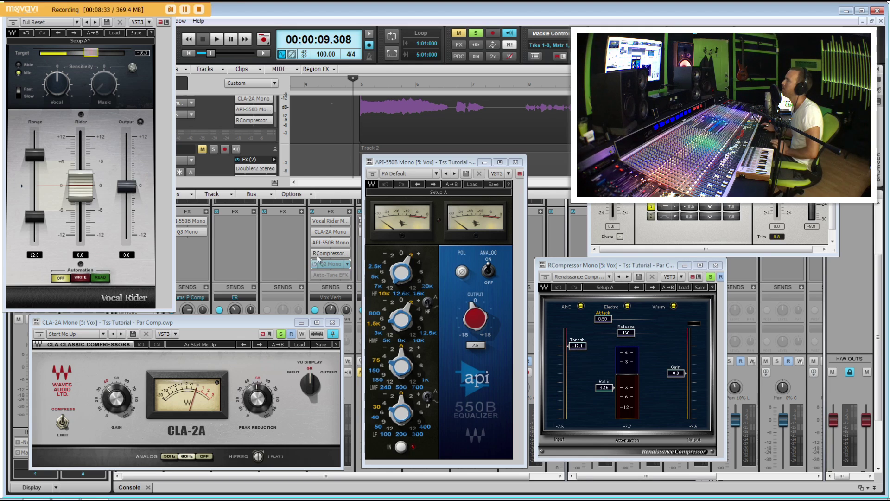
# Play the vocal from just before measure 5 with Q2 Mono bypassed, stop it and re-enable the equalizer
pyautogui.click(354, 119)
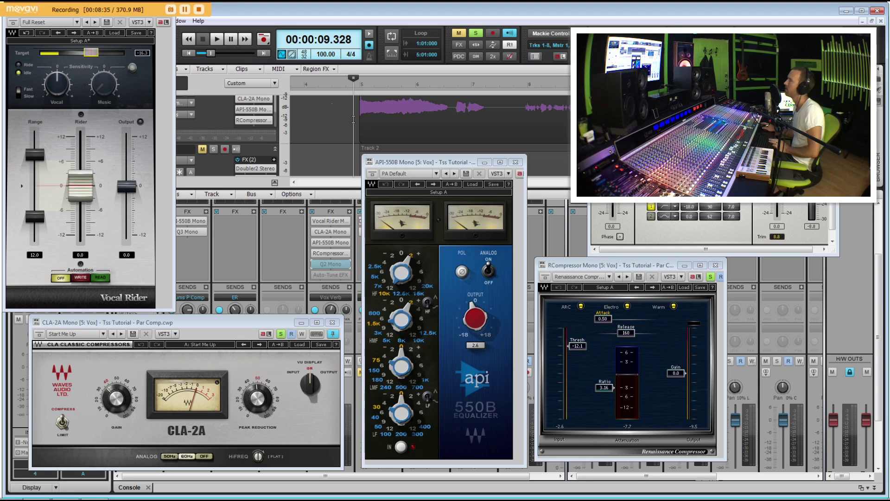
pyautogui.press('space')
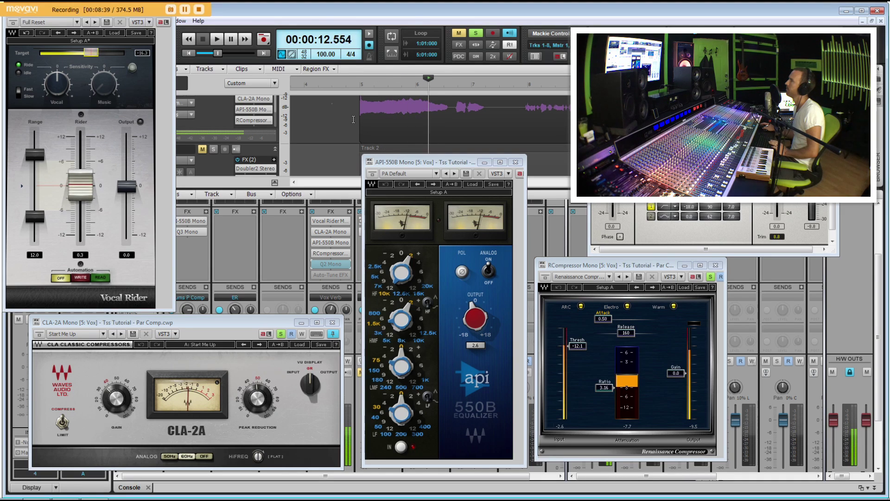
pyautogui.press('space')
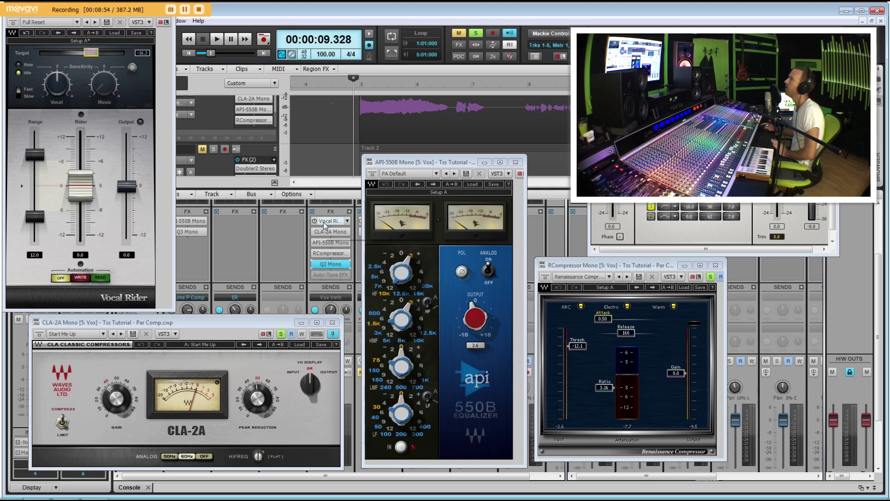
# Enable Auto-Tune EFX on the Vox track and open it to view its key and scale settings, closing its window when done
pyautogui.click(314, 276)
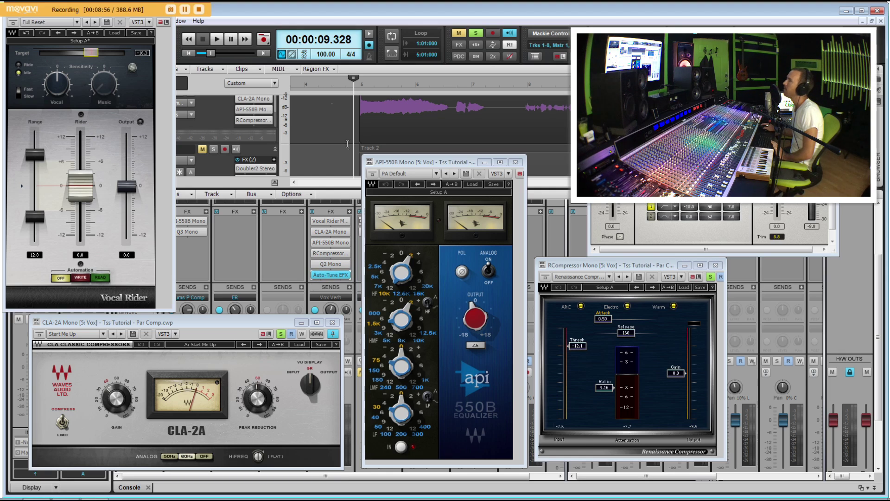
pyautogui.doubleClick(340, 275)
pyautogui.moveTo(170, 8)
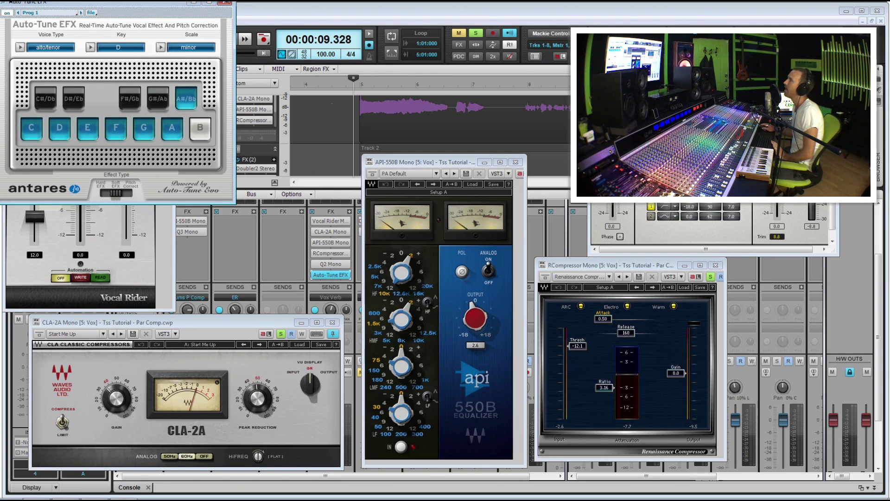
pyautogui.click(226, 3)
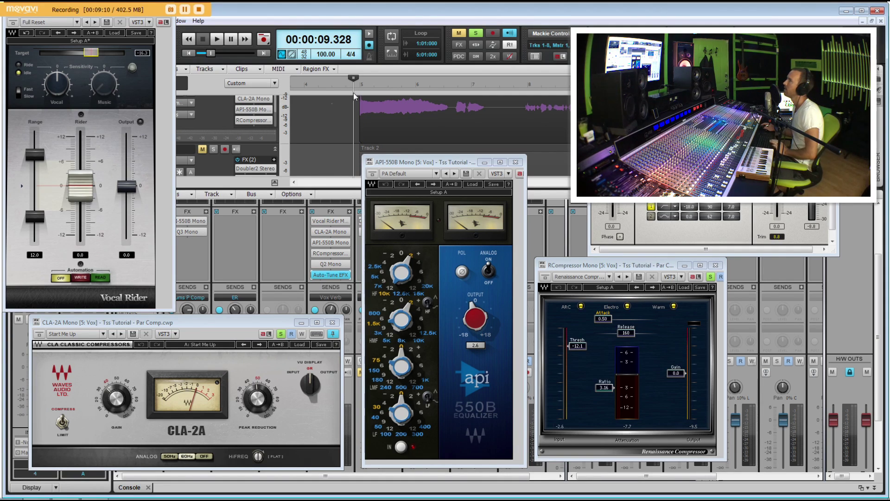
# Audition the vocal through Auto-Tune EFX with its window open and moved beside API-550B, closing the window after playback stops
pyautogui.press('space')
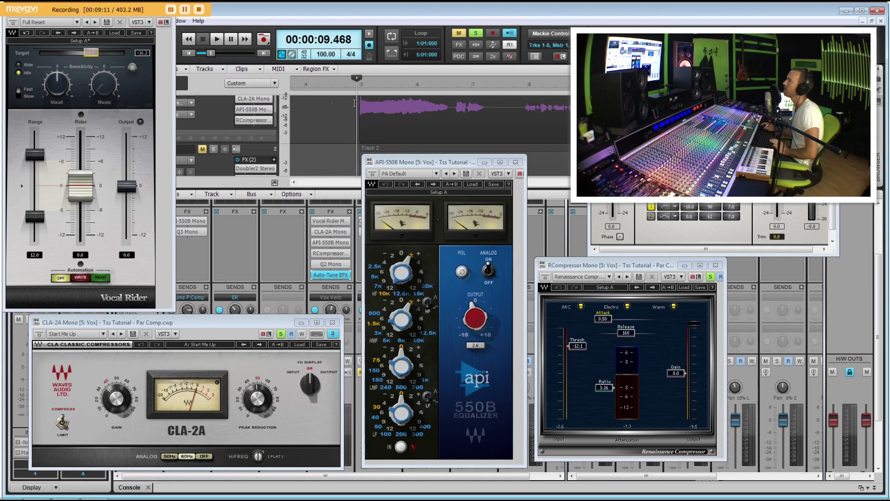
pyautogui.doubleClick(331, 275)
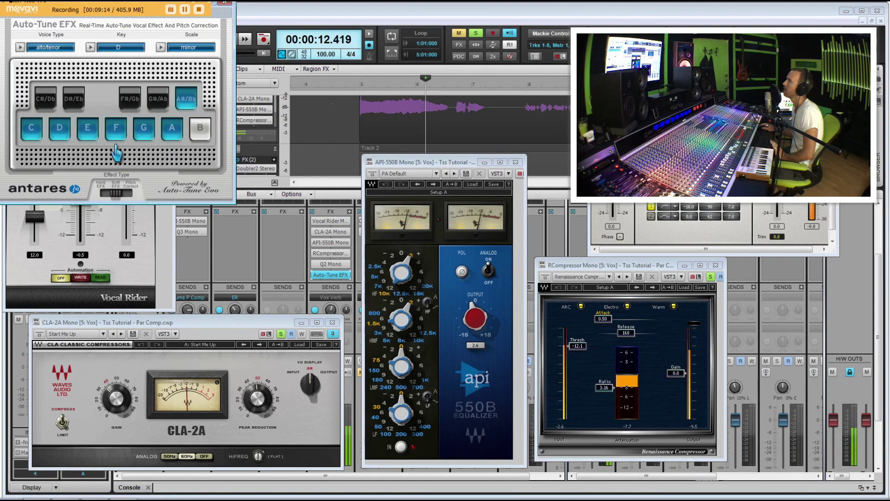
pyautogui.moveTo(173, 2); pyautogui.dragTo(271, 112)
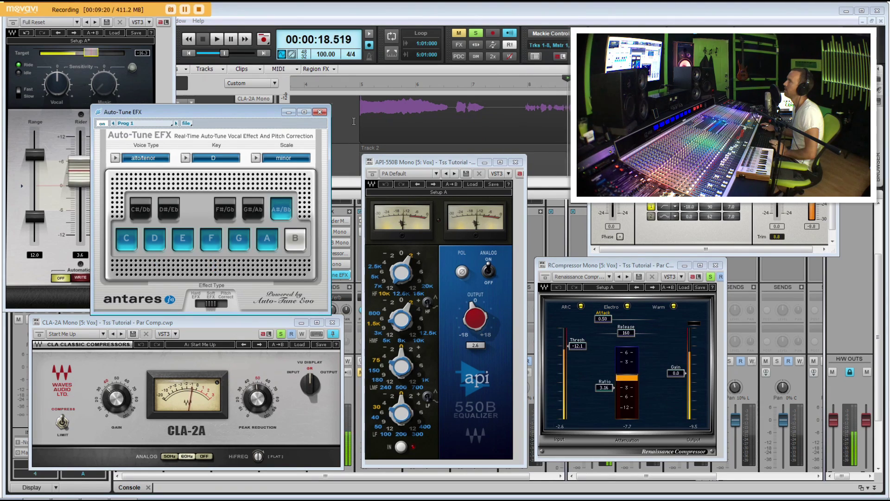
pyautogui.press('space')
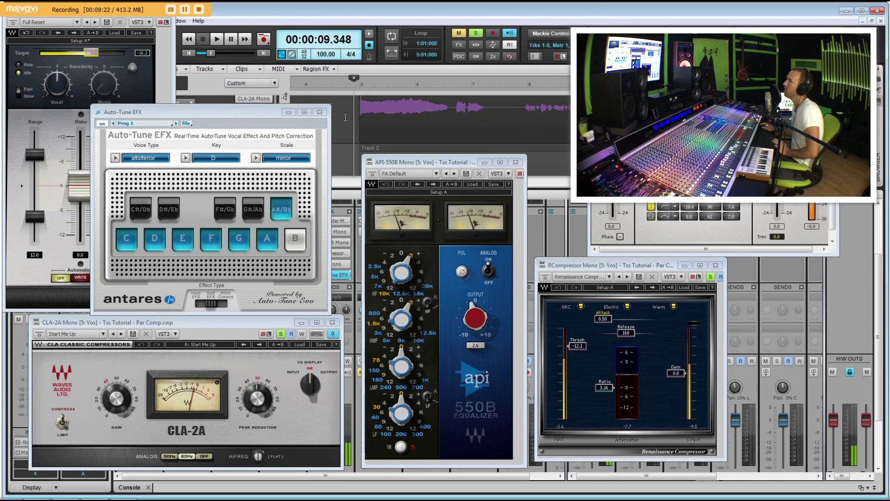
pyautogui.click(319, 112)
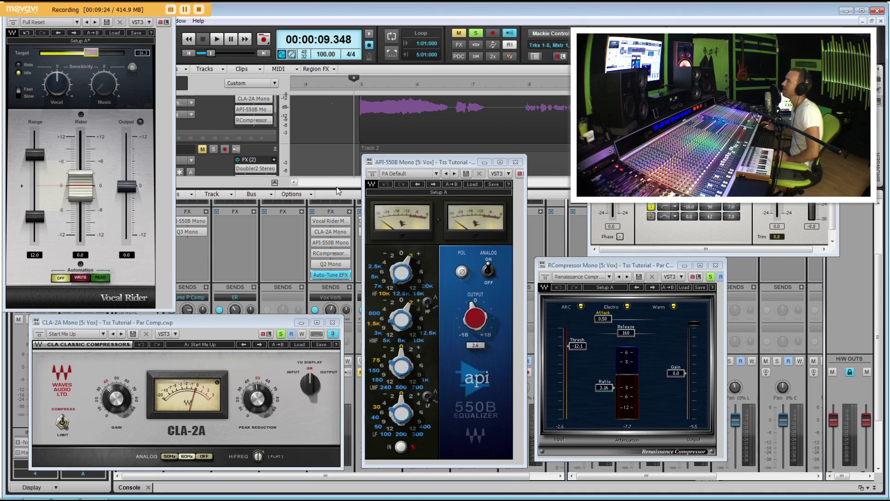
pyautogui.press('space')
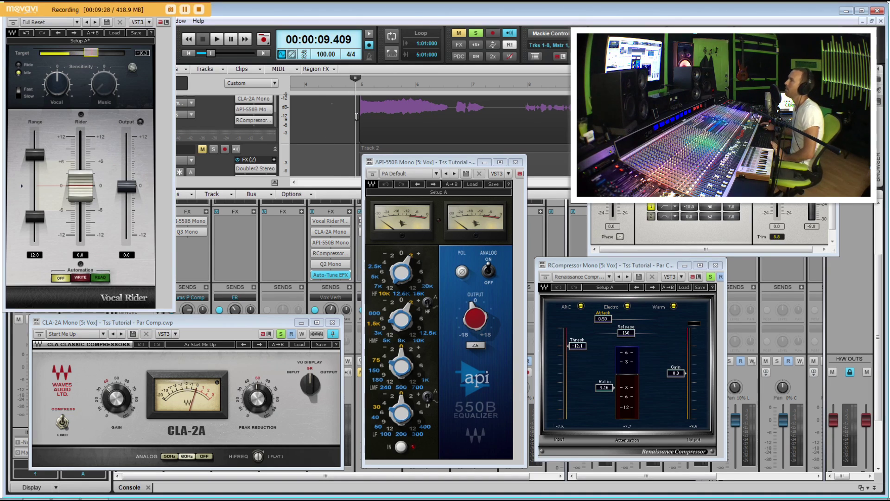
# Enable the Vox Verb send on the Vox track and set the playback position just before measure 5
pyautogui.scroll(1, 356, 116)
pyautogui.moveTo(349, 106); pyautogui.dragTo(427, 123)
pyautogui.click(334, 113)
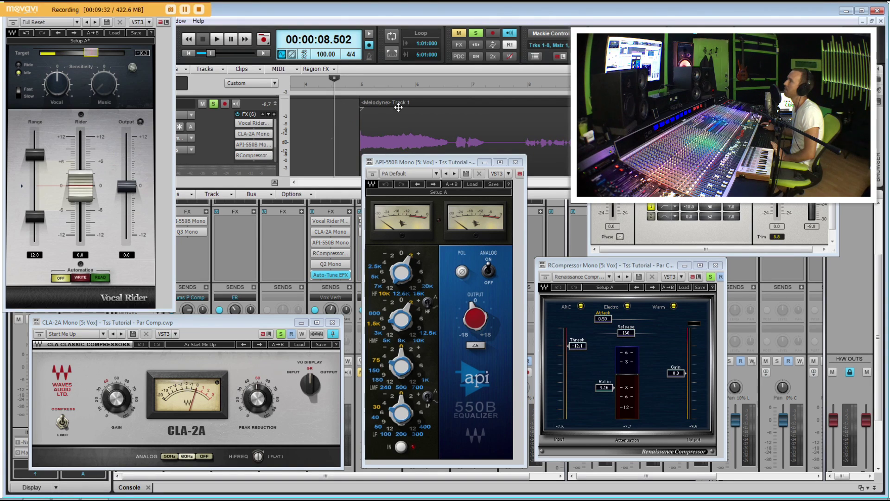
pyautogui.click(352, 114)
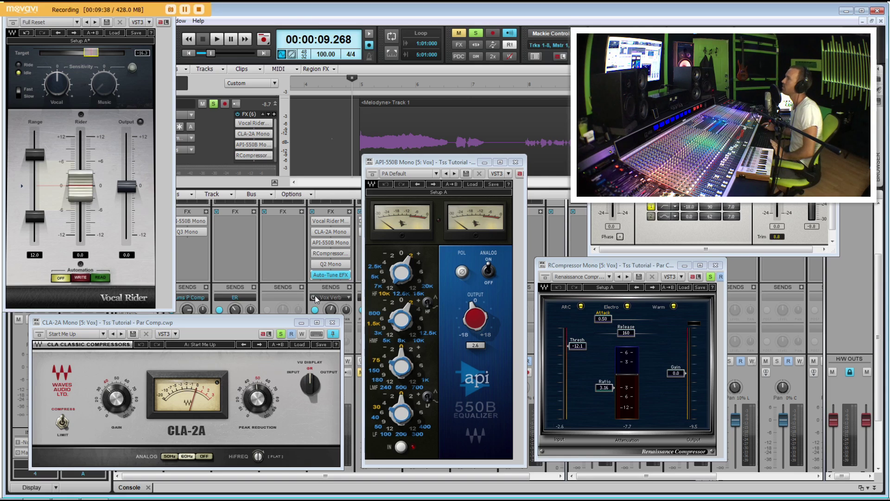
pyautogui.click(351, 135)
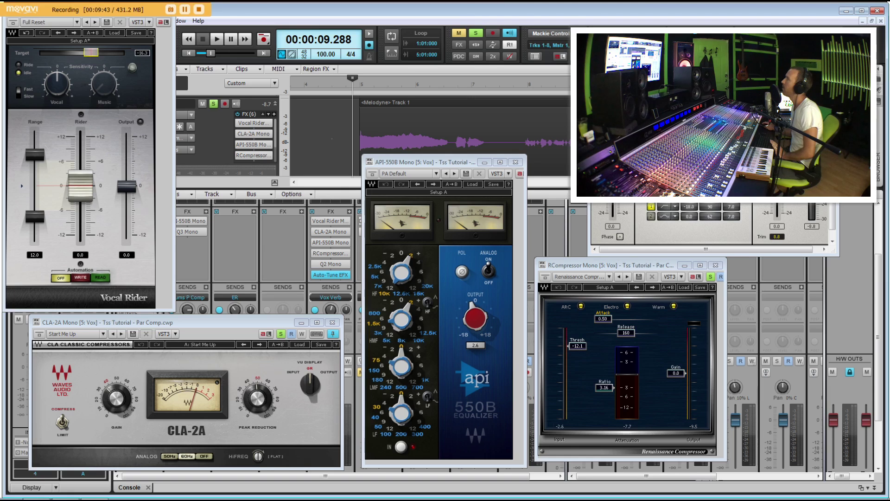
# Close the Q2 Mono, API-550B and RCompressor windows
pyautogui.click(829, 77)
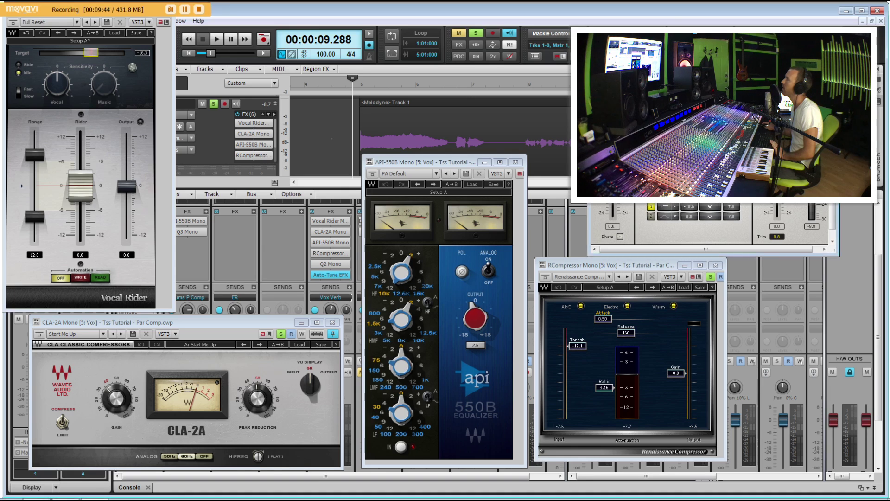
pyautogui.click(515, 162)
pyautogui.click(715, 265)
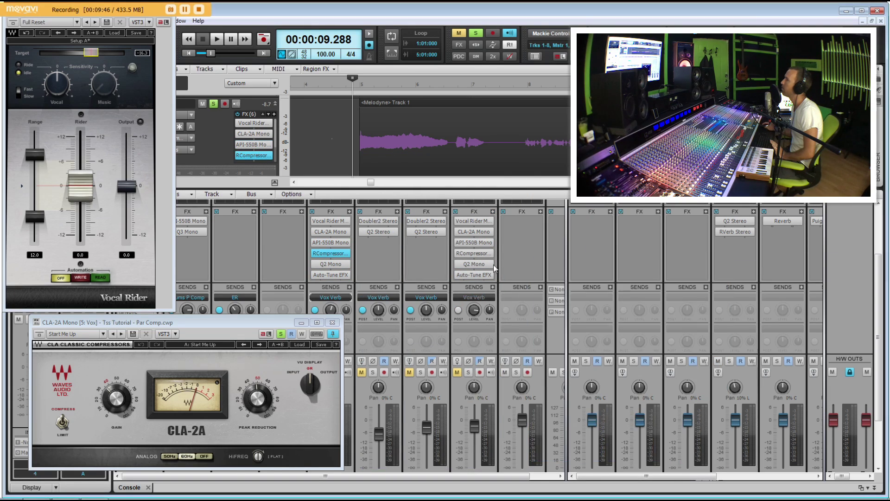
# Close the CLA-2A window and audition the vocal from just before measure 5 with Vocal Rider open
pyautogui.click(332, 321)
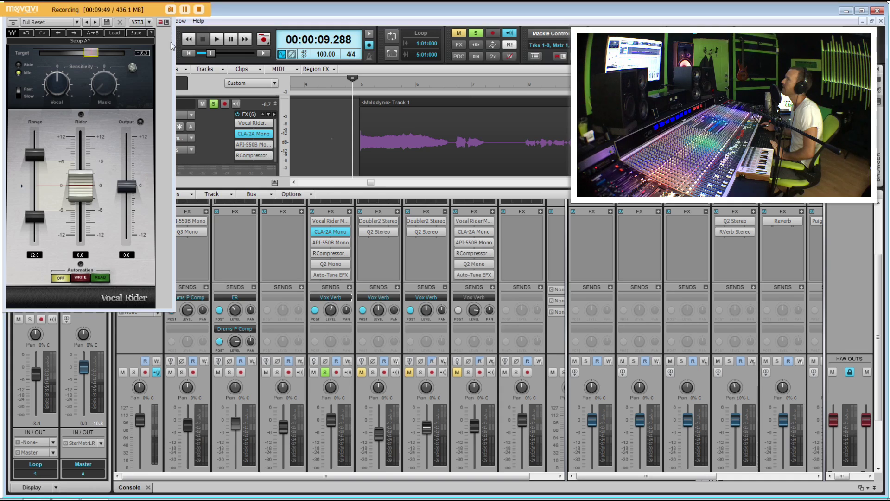
pyautogui.click(162, 66)
pyautogui.click(355, 144)
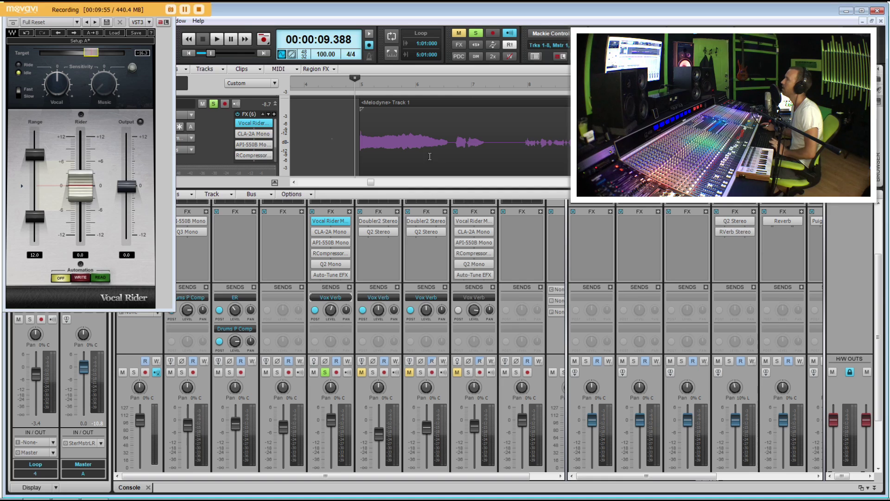
pyautogui.press('space')
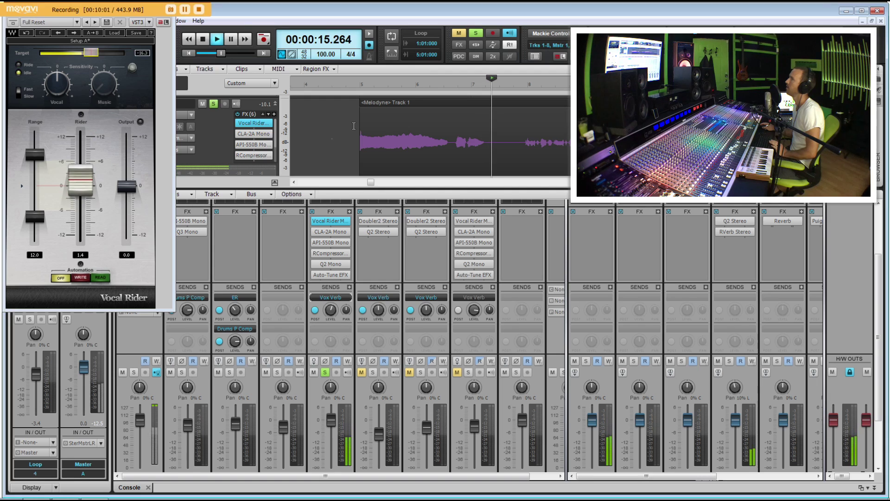
pyautogui.press('space')
# Open RVerb Stereo and Q2 Stereo from the Vox Verb bus and arrange their windows one above the other
pyautogui.doubleClick(739, 234)
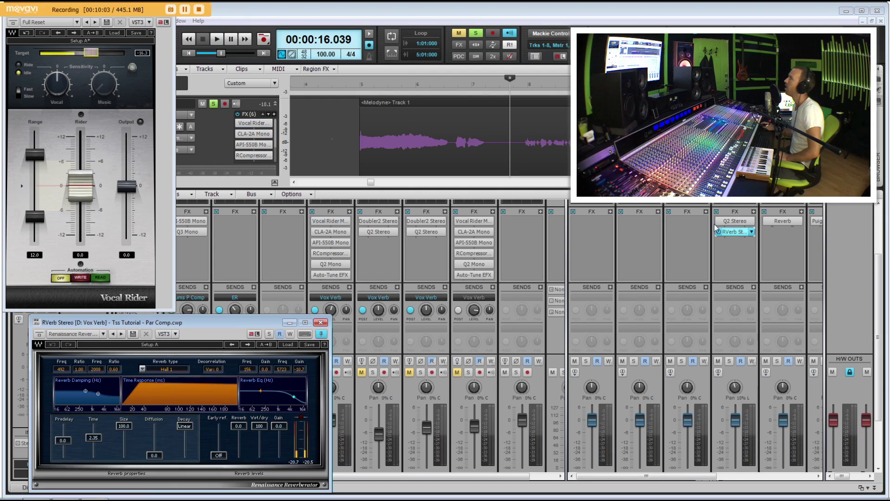
pyautogui.moveTo(198, 321); pyautogui.dragTo(624, 213)
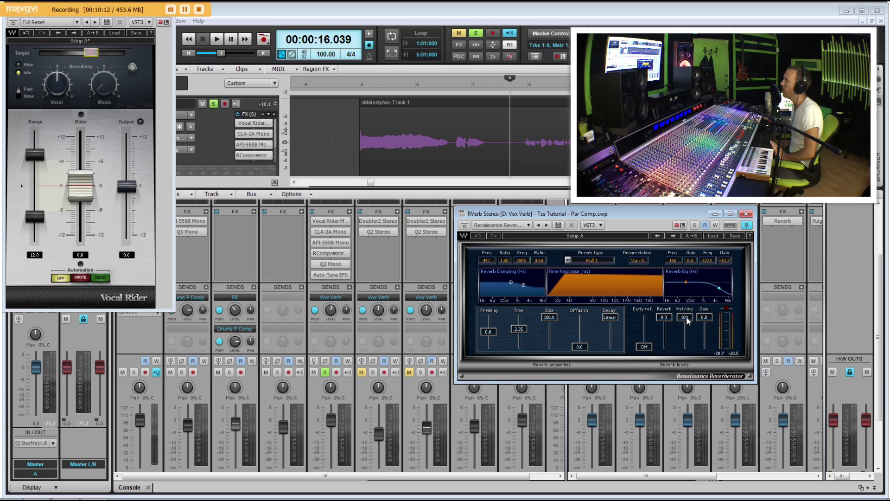
pyautogui.moveTo(619, 213); pyautogui.dragTo(538, 133)
pyautogui.doubleClick(739, 222)
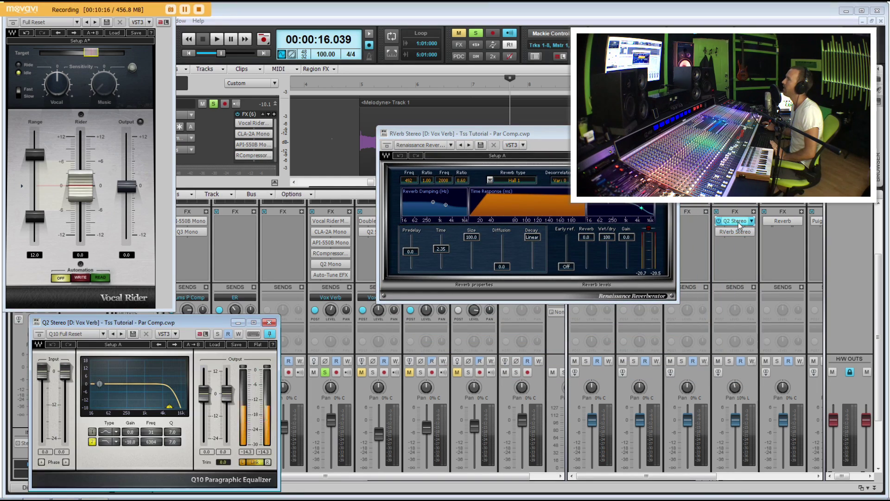
pyautogui.moveTo(212, 322); pyautogui.dragTo(516, 309)
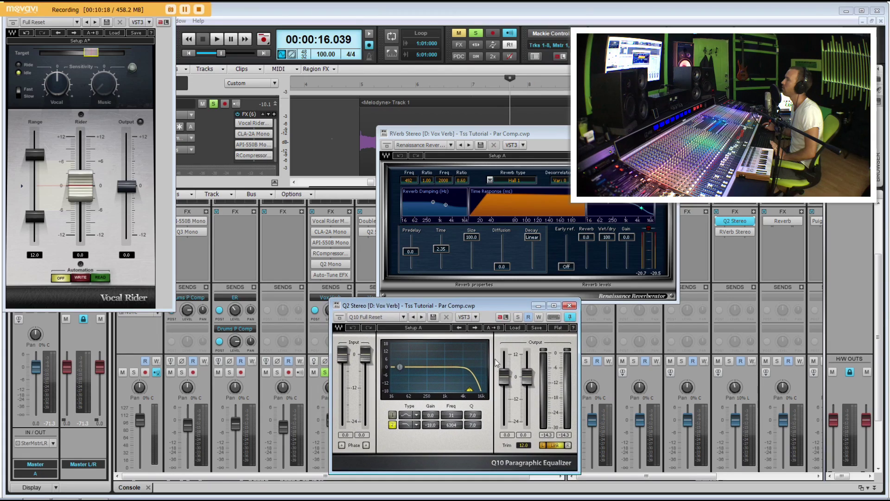
# Unsolo the Vox track, solo the Vox Verb bus and set the playback position near the start of measure 5
pyautogui.click(326, 372)
pyautogui.click(729, 361)
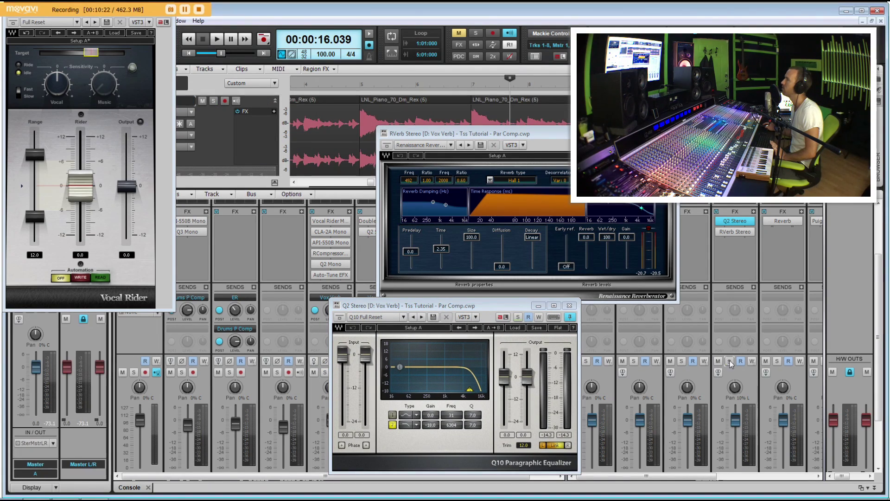
pyautogui.click(360, 86)
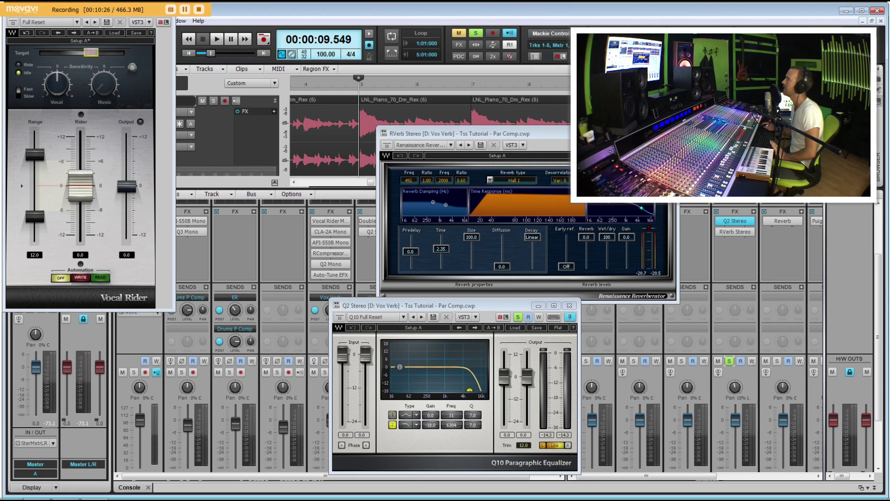
# Compare the soloed Vox Verb bus with Q2 Stereo bypassed and re-enabled, closing the RVerb and Q2 windows after playback stops
pyautogui.click(719, 222)
pyautogui.click(718, 222)
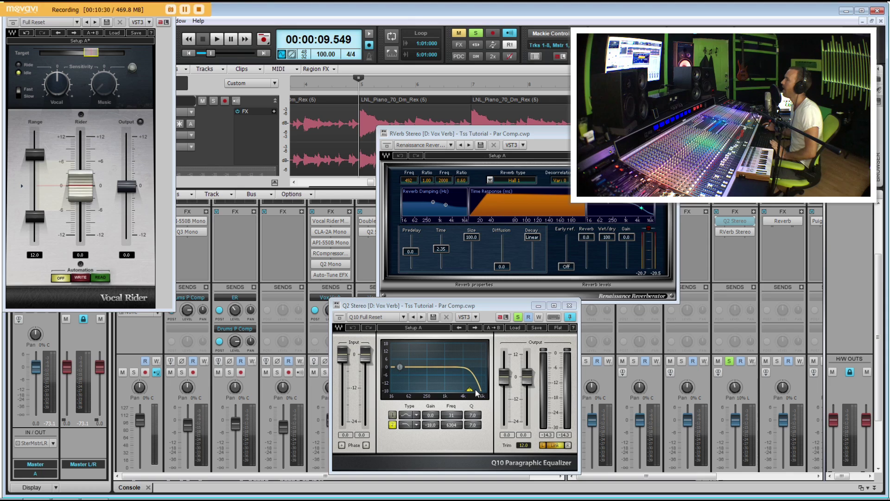
pyautogui.press('space')
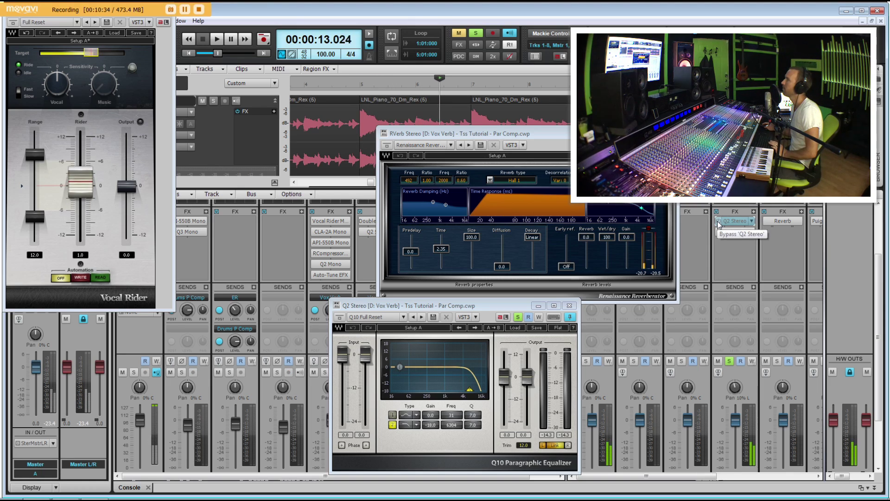
pyautogui.press('space')
pyautogui.click(353, 88)
pyautogui.press('space')
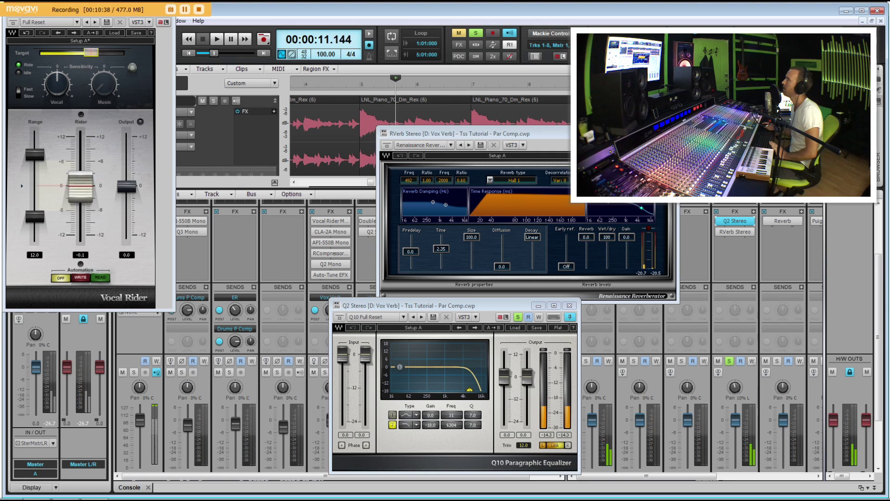
pyautogui.press('space')
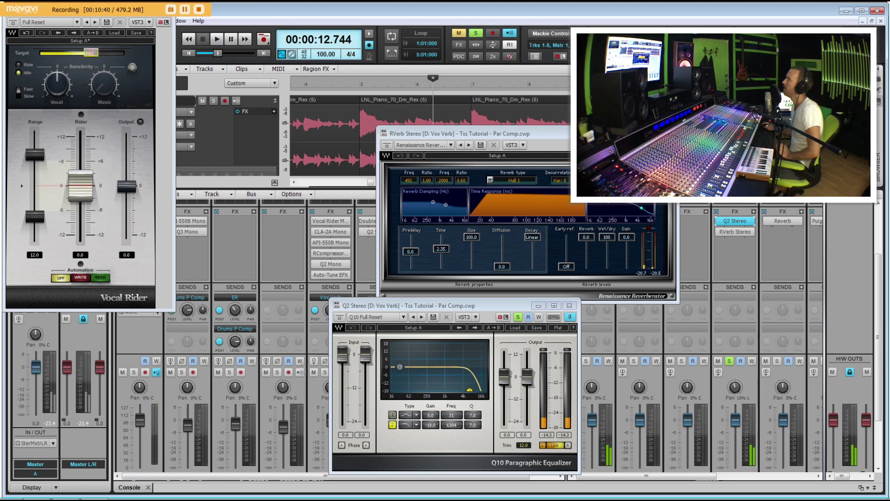
pyautogui.click(672, 134)
pyautogui.click(570, 305)
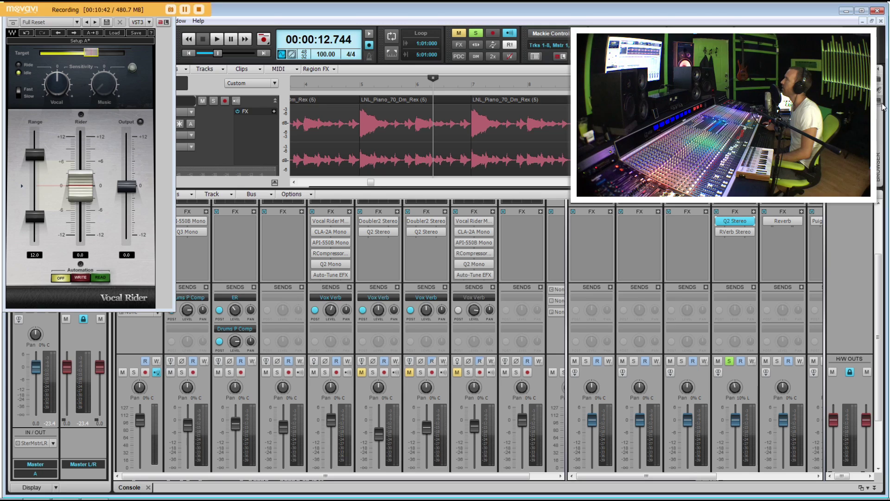
# Bring the Vox track's clip into view and set the playback position just before measure 5
pyautogui.scroll(4, 426, 136)
pyautogui.scroll(-5, 425, 136)
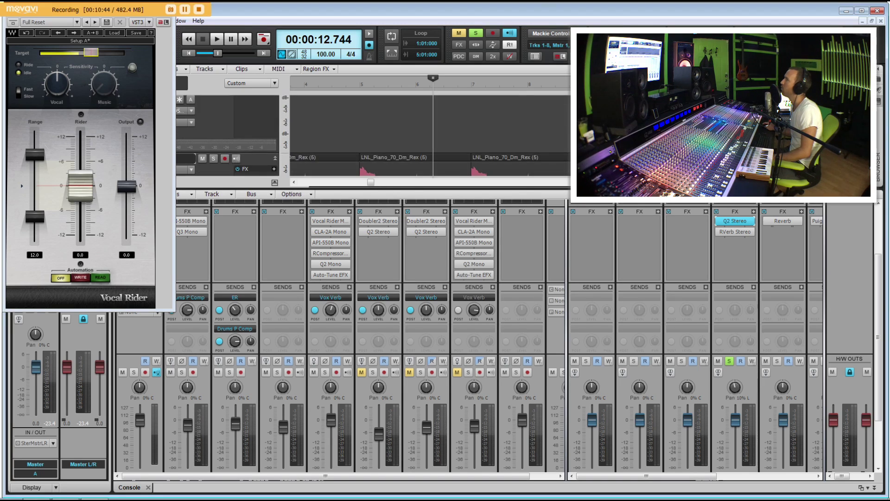
pyautogui.scroll(-3, 426, 135)
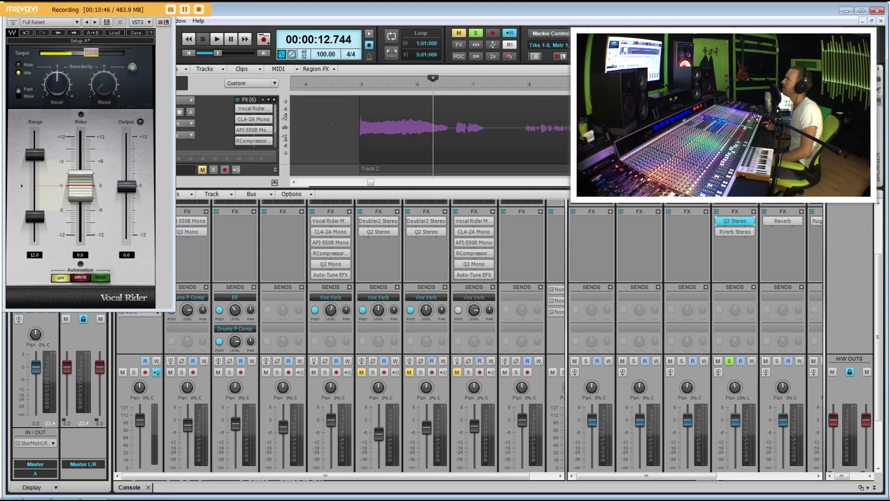
pyautogui.click(352, 130)
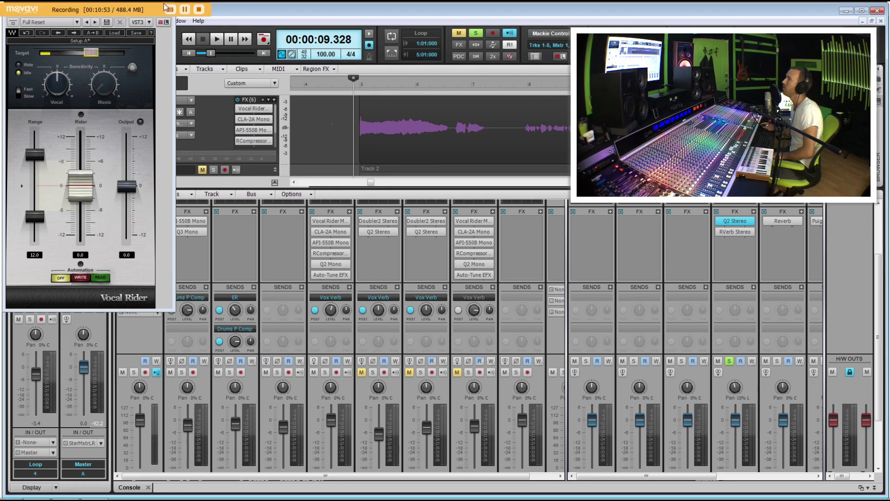
# Resize the Vocal Rider window until its title bar is within reach and close it
pyautogui.moveTo(176, 211); pyautogui.dragTo(390, 211)
pyautogui.moveTo(288, 5); pyautogui.dragTo(295, 95)
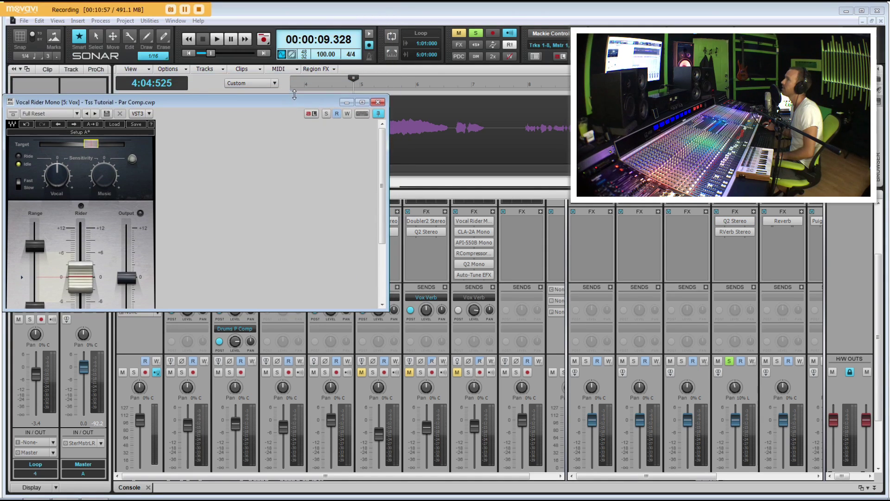
pyautogui.moveTo(388, 173); pyautogui.dragTo(173, 176)
pyautogui.click(163, 102)
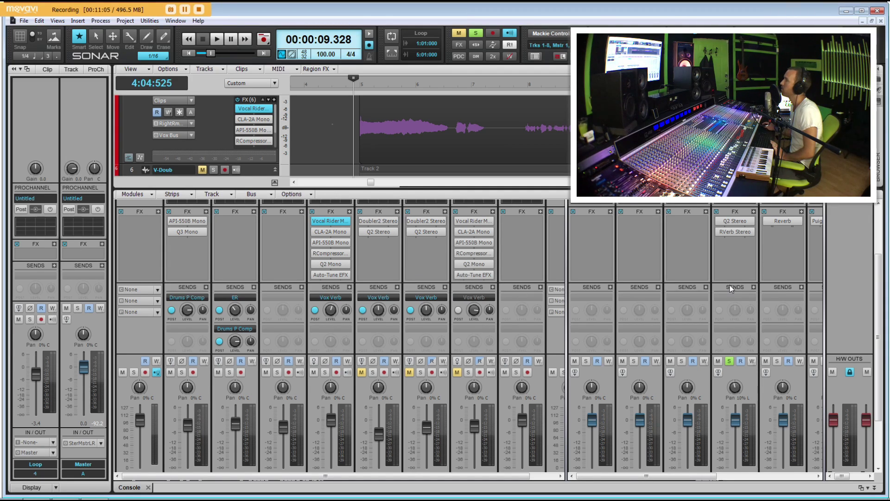
# Find the Vox Verb bus in the console and turn off its solo
pyautogui.hscroll(2, 680, 303)
pyautogui.click(685, 253)
pyautogui.scroll(-3, 686, 258)
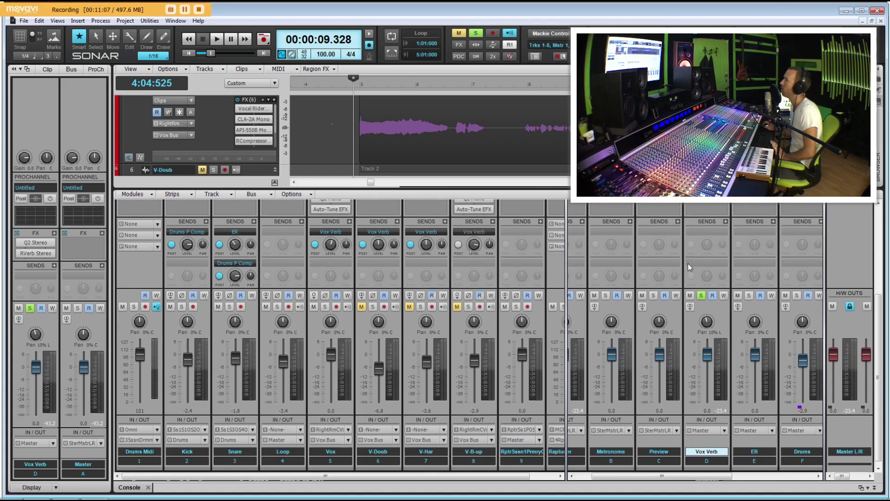
pyautogui.hscroll(6, 719, 358)
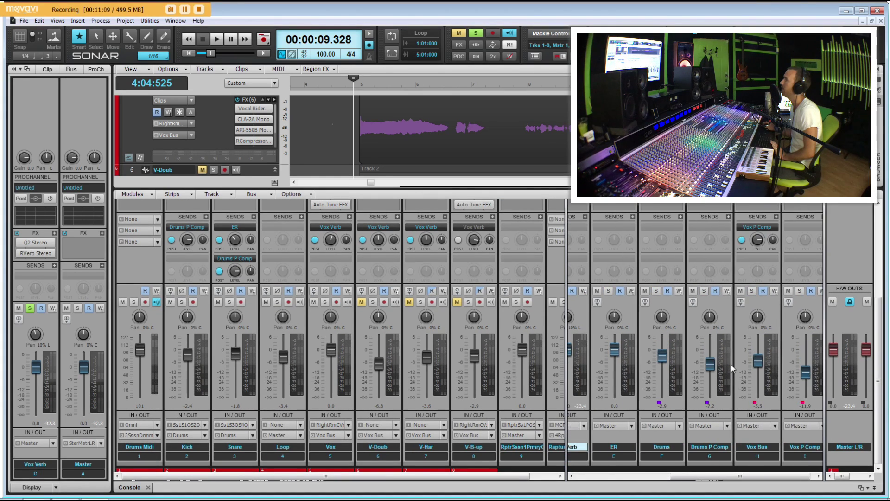
pyautogui.hscroll(-2, 731, 367)
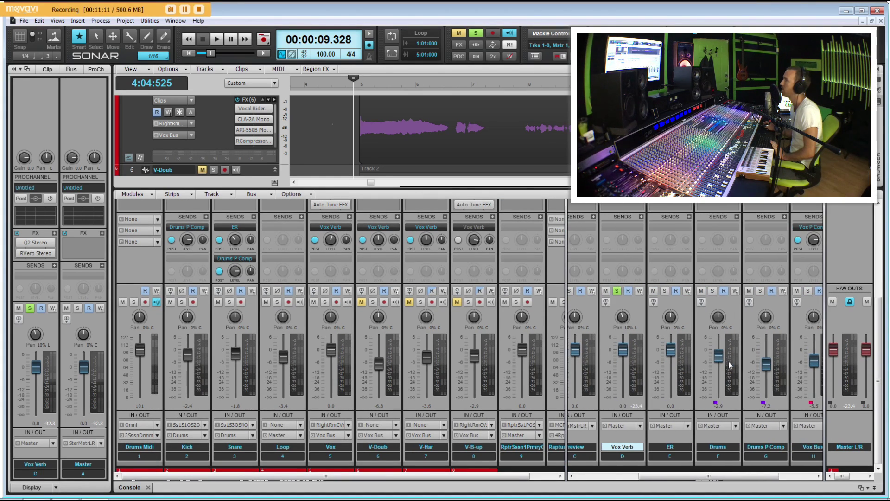
pyautogui.click(617, 291)
# Open PuigChild 670 from the Vox Bus and move its window below the track view
pyautogui.hscroll(2, 724, 366)
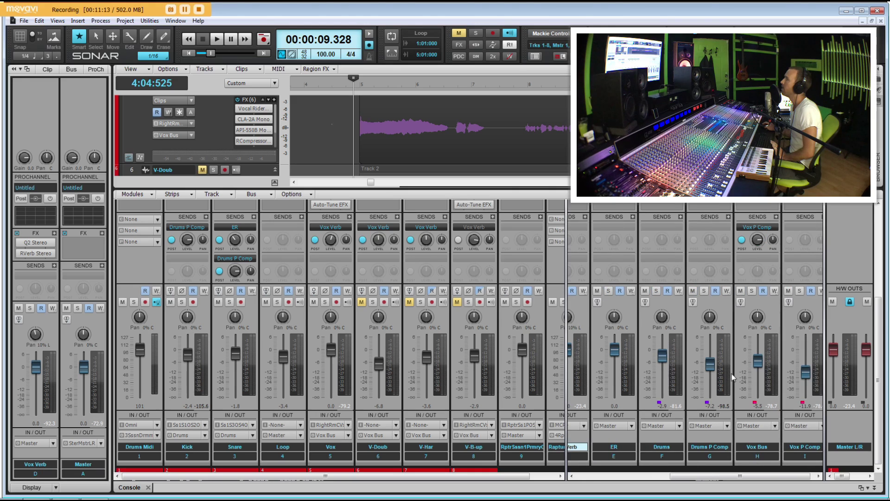
pyautogui.scroll(5, 763, 260)
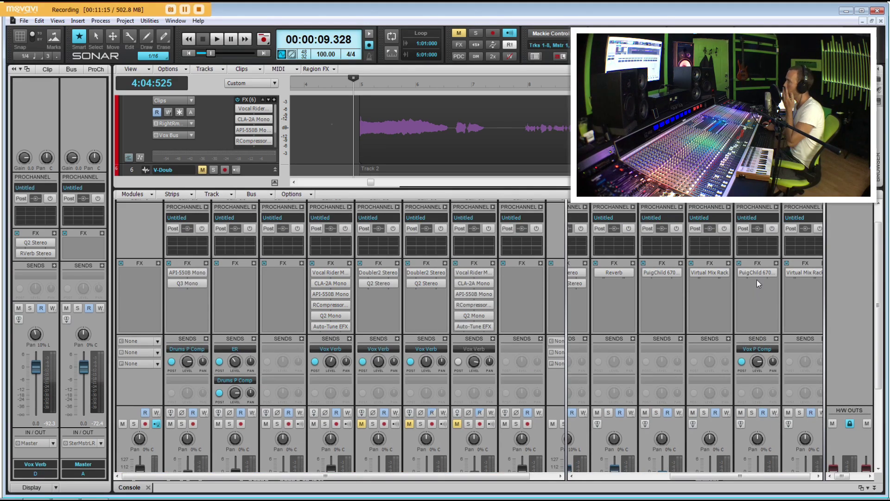
pyautogui.click(350, 130)
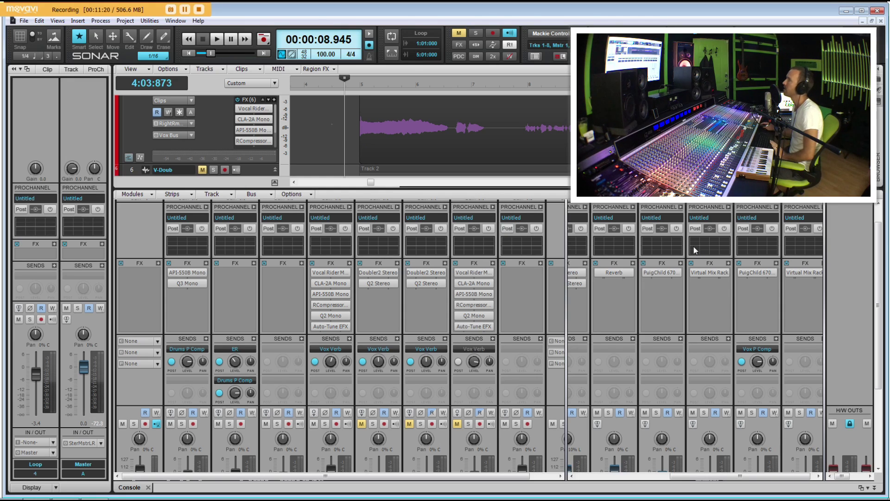
pyautogui.doubleClick(755, 273)
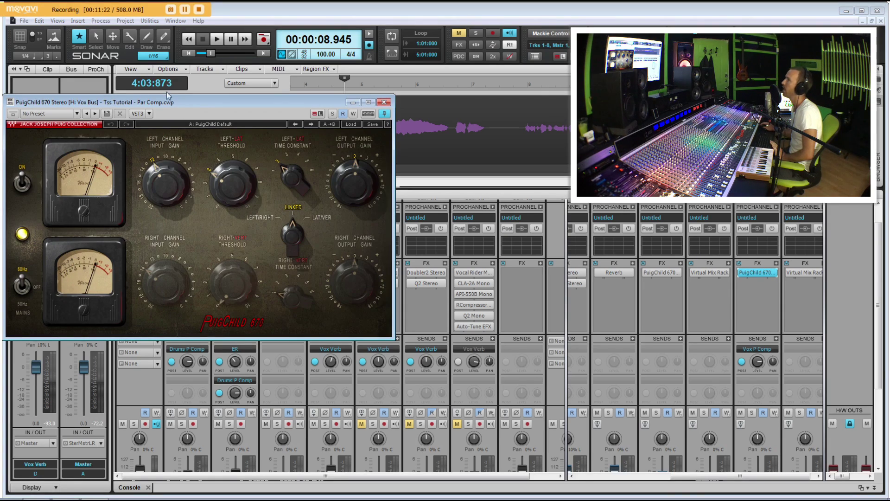
pyautogui.moveTo(200, 103); pyautogui.dragTo(289, 222)
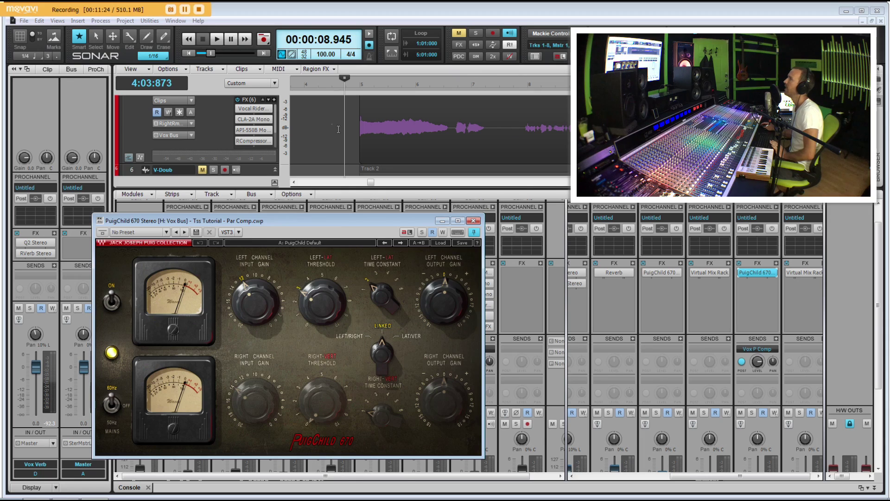
# Audition the mix from just before measure 5 with PuigChild 670 open, closing its window after playback stops
pyautogui.click(354, 134)
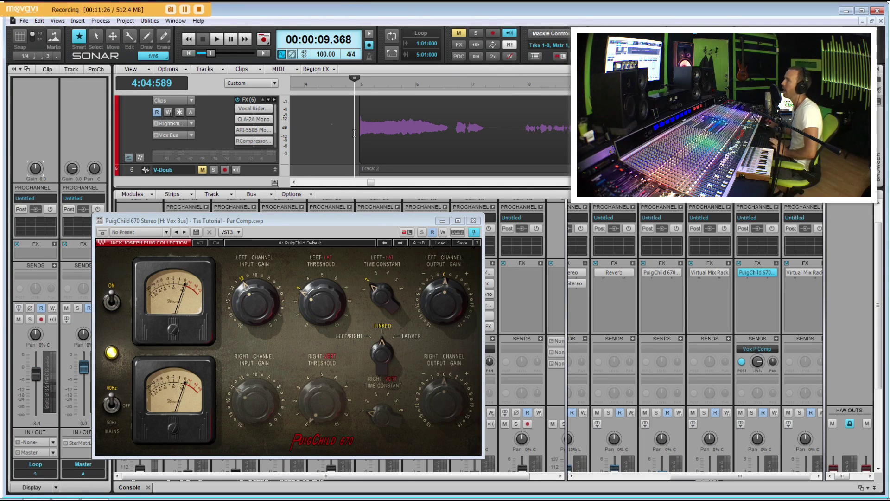
pyautogui.press('space')
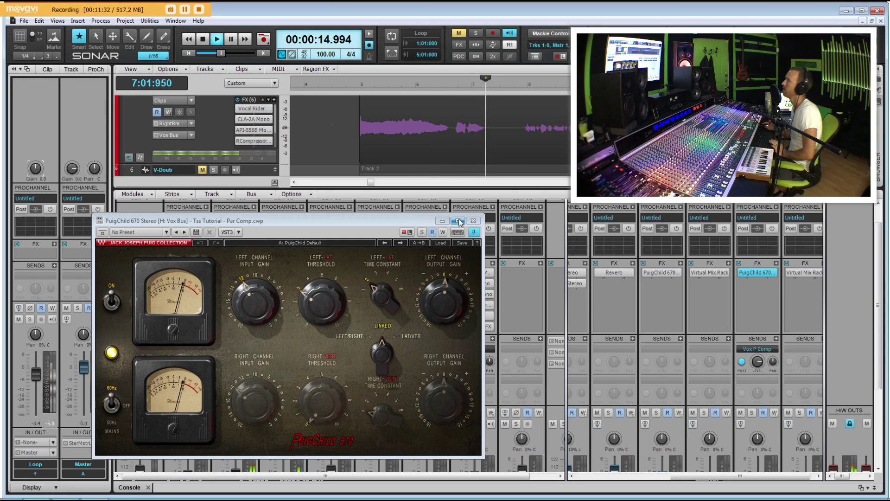
pyautogui.press('space')
pyautogui.click(473, 221)
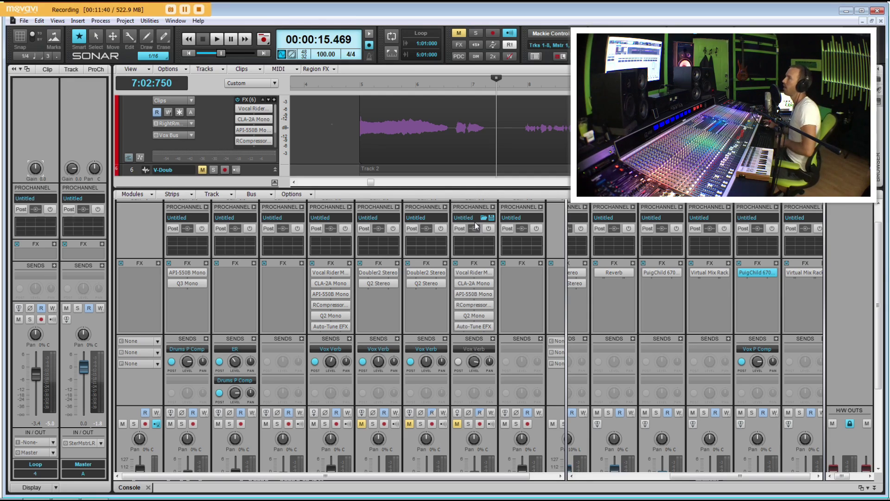
# Return the playback position to just before measure 5 and solo the Vox P Comp bus
pyautogui.click(349, 120)
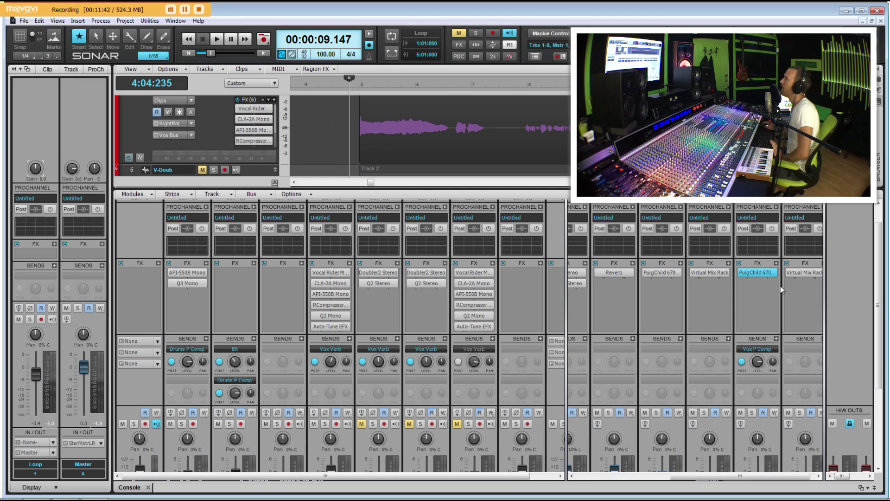
pyautogui.hscroll(1, 788, 304)
pyautogui.click(762, 302)
pyautogui.scroll(-3, 762, 300)
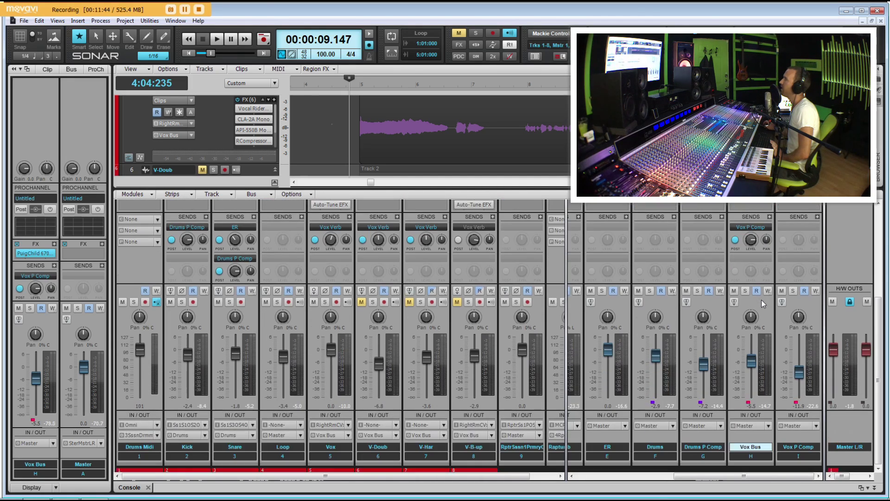
pyautogui.click(795, 291)
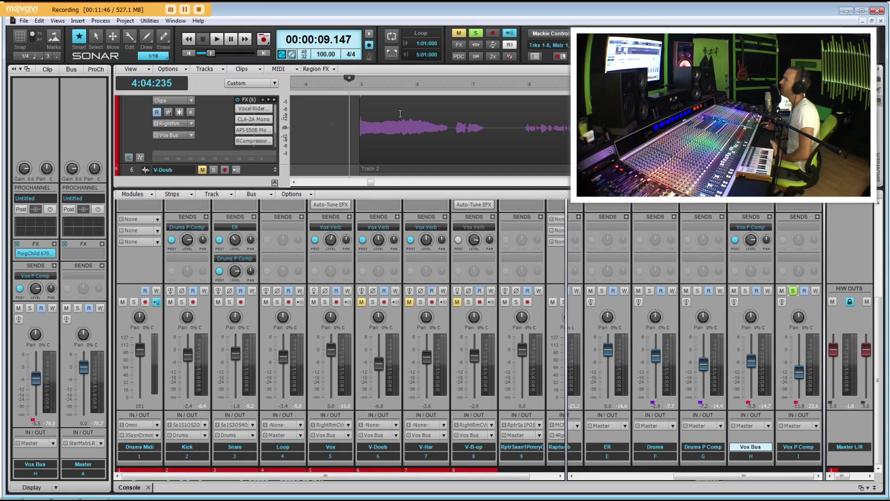
# Play the soloed Vox P Comp bus from just before measure 5, open its Virtual Mix Rack and move the plug-in window fully into view
pyautogui.click(350, 143)
pyautogui.press('space')
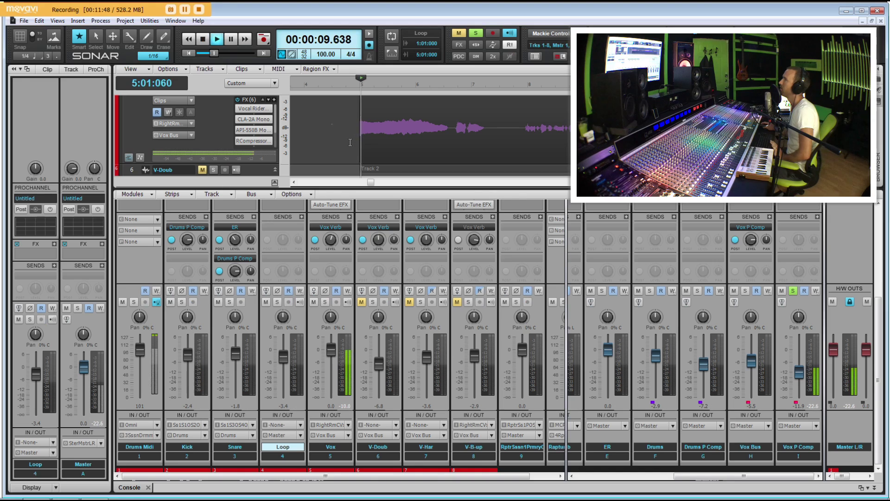
pyautogui.click(788, 270)
pyautogui.scroll(3, 788, 270)
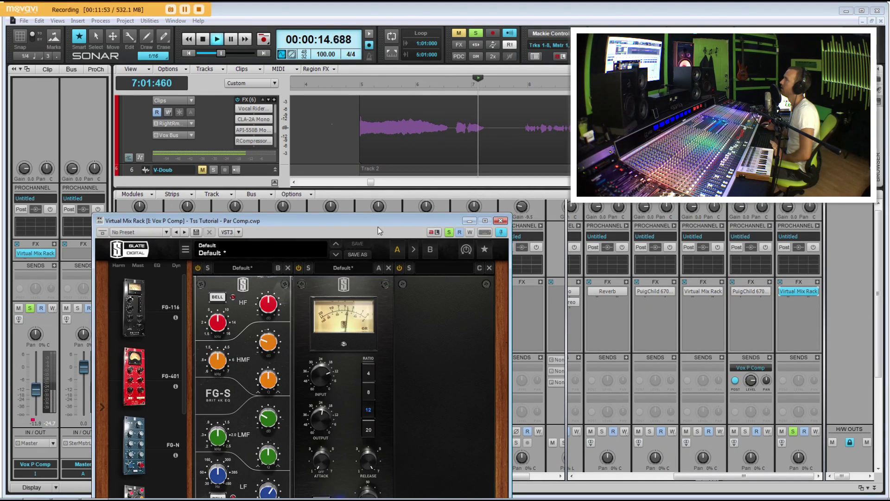
pyautogui.moveTo(378, 227); pyautogui.dragTo(344, 155)
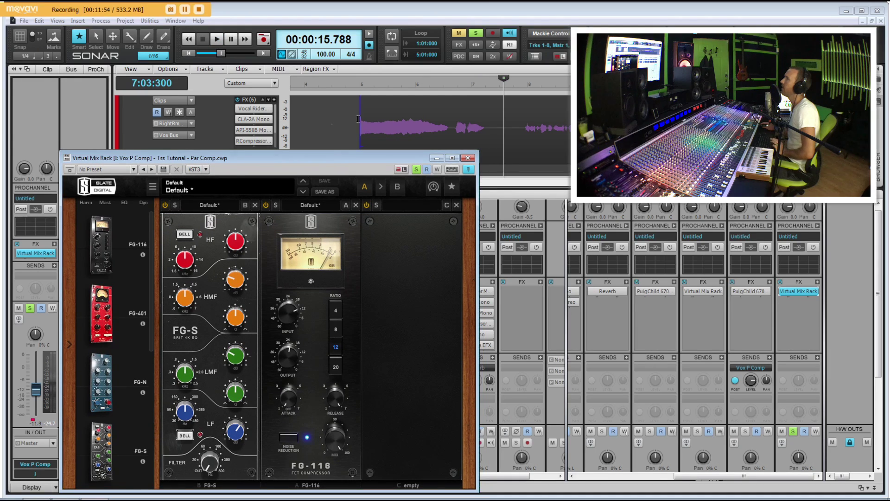
# Audition the soloed Vox P Comp bus from just before measure 5 with the Virtual Mix Rack open
pyautogui.press('space')
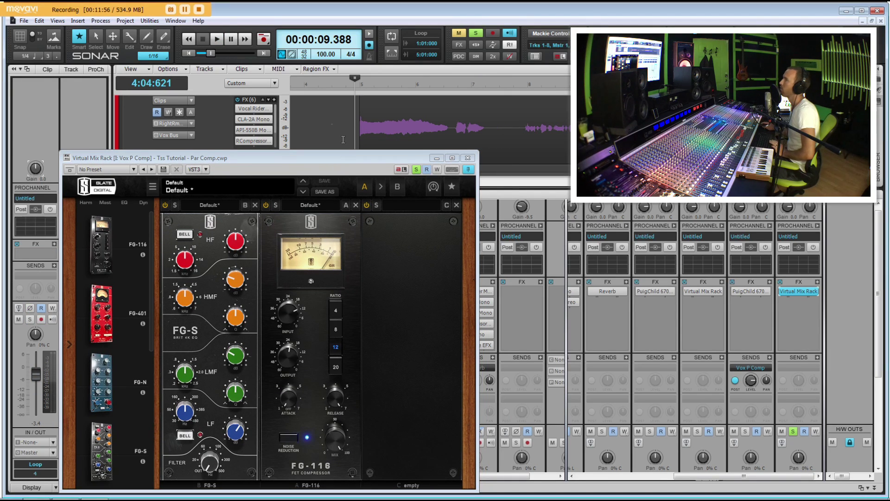
pyautogui.press('space')
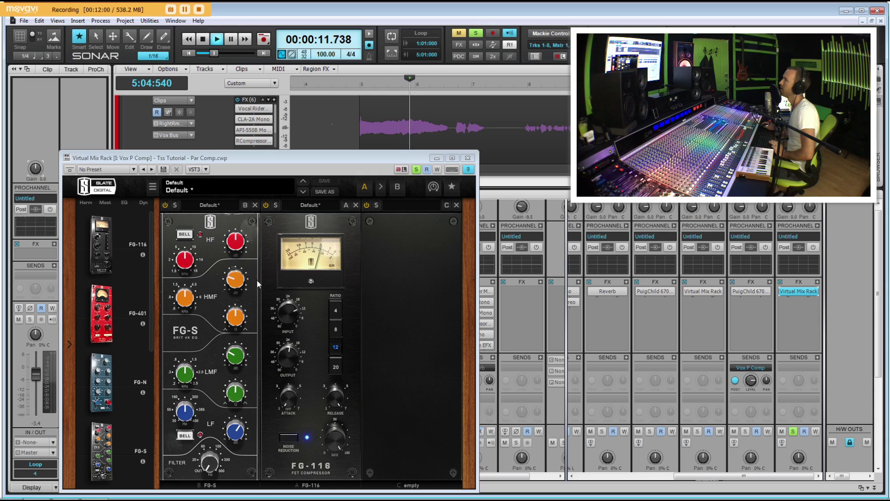
pyautogui.moveTo(237, 277)
pyautogui.press('space')
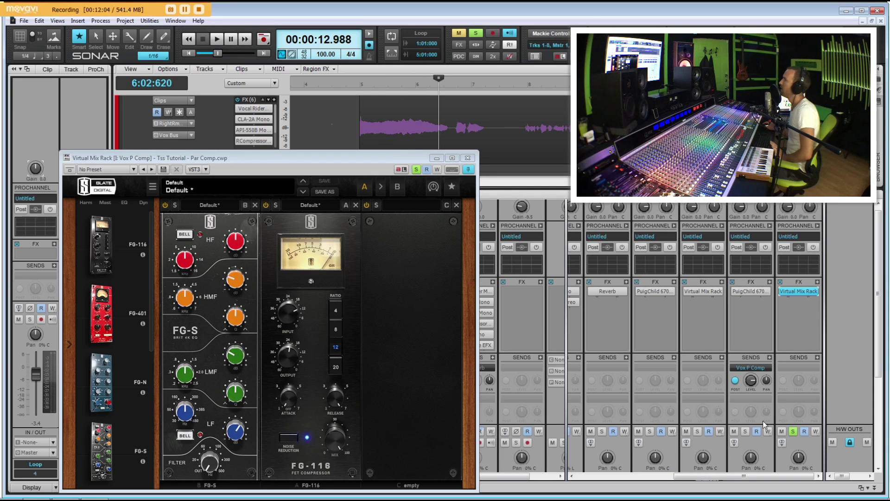
# Solo the Vox Bus alongside Vox P Comp, play both from just before measure 5 and close the Virtual Mix Rack window
pyautogui.click(744, 433)
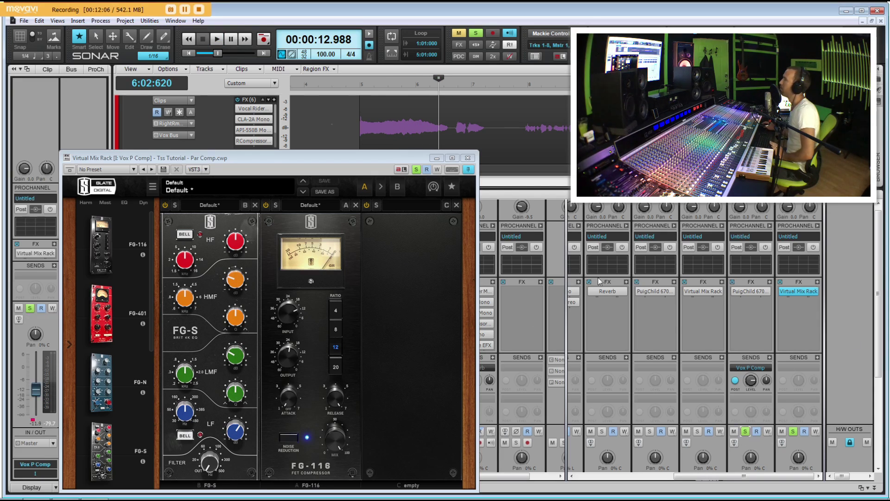
pyautogui.click(352, 120)
pyautogui.press('space')
pyautogui.click(467, 158)
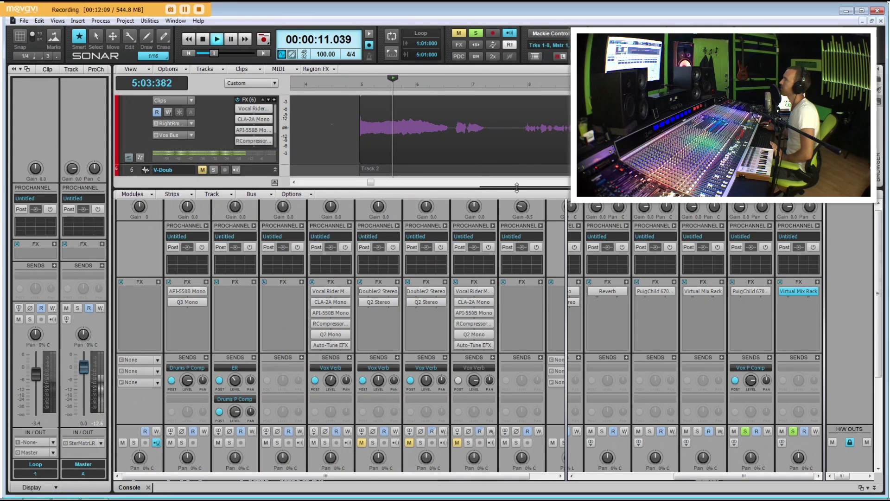
# Clear all solos and audition the full mix from just before measure 5, returning there after stopping playback
pyautogui.click(478, 34)
pyautogui.press('space')
pyautogui.click(351, 118)
pyautogui.press('space')
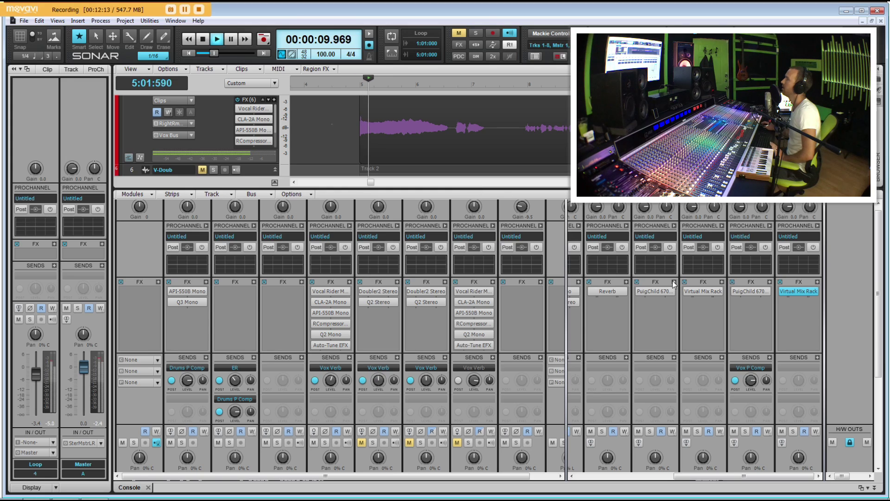
pyautogui.click(767, 316)
pyautogui.scroll(-3, 767, 317)
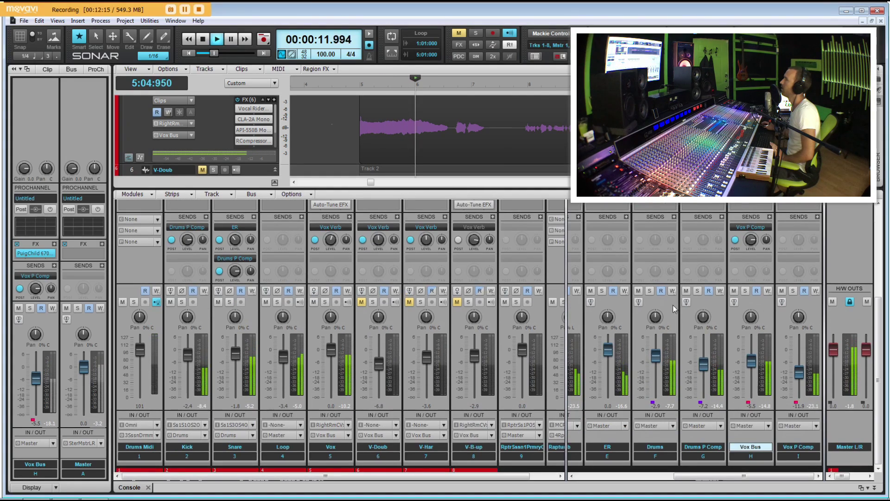
pyautogui.press('space')
pyautogui.click(354, 124)
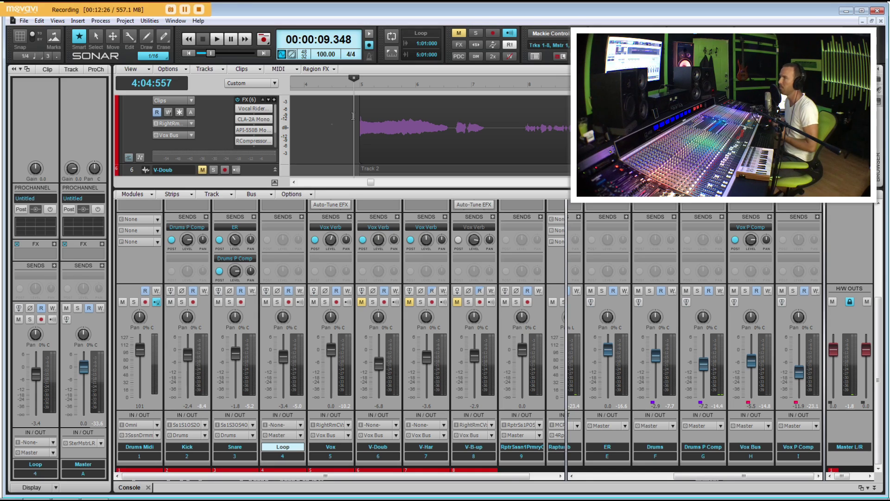
# Unmute the V-Doub track and open its Doubler2 Stereo plug-in, placing the window below the track view
pyautogui.scroll(-1, 345, 111)
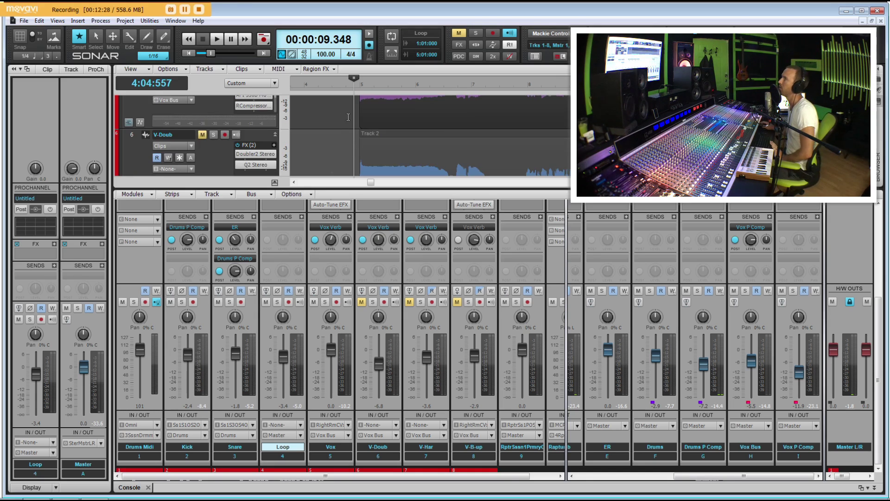
pyautogui.click(204, 134)
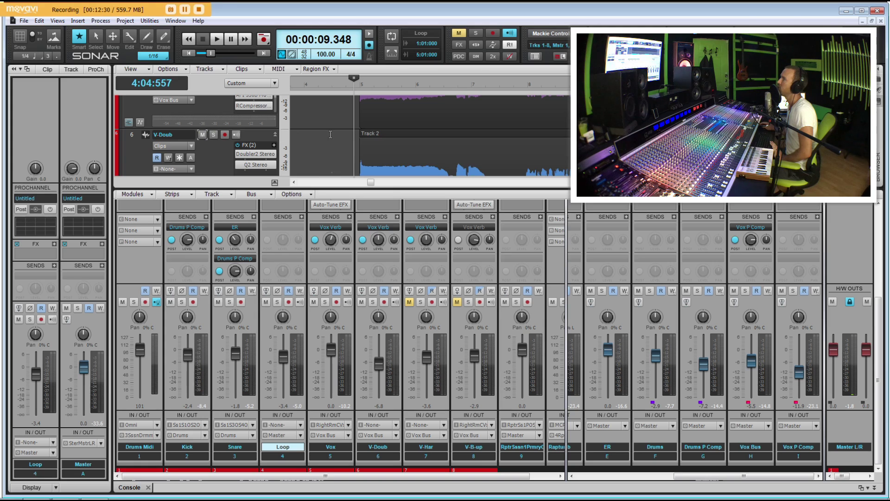
pyautogui.doubleClick(254, 154)
pyautogui.moveTo(255, 159); pyautogui.dragTo(318, 230)
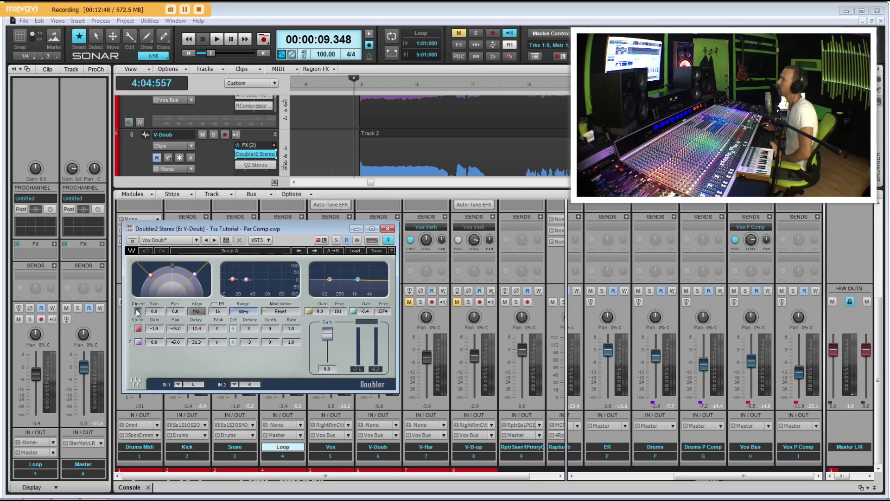
# Solo V-Doub and audition it from just before measure 5 with Doubler2 Stereo open
pyautogui.click(213, 135)
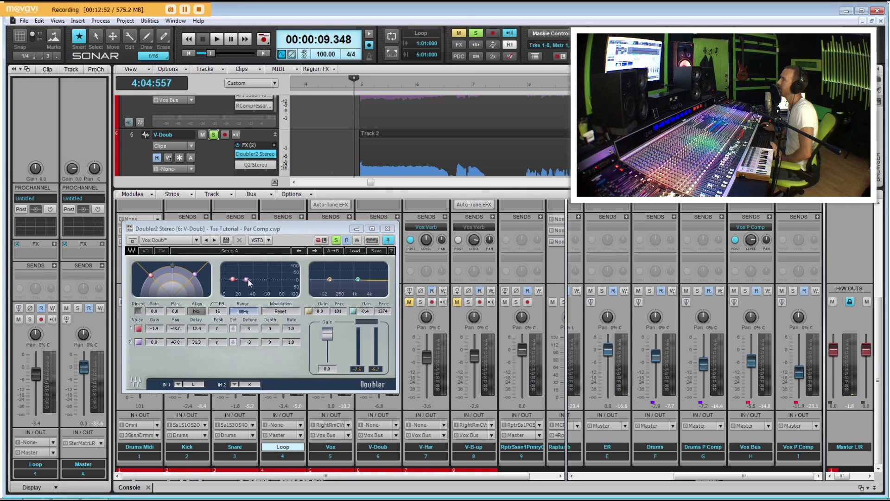
pyautogui.click(351, 128)
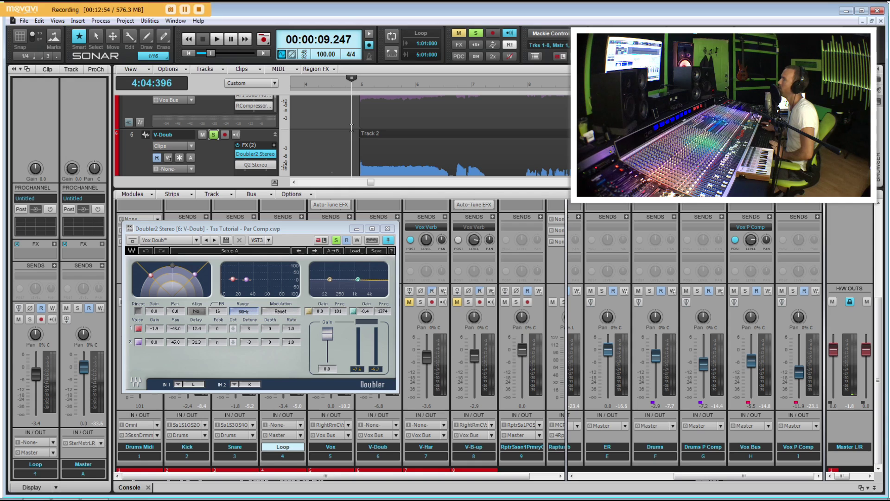
pyautogui.press('space')
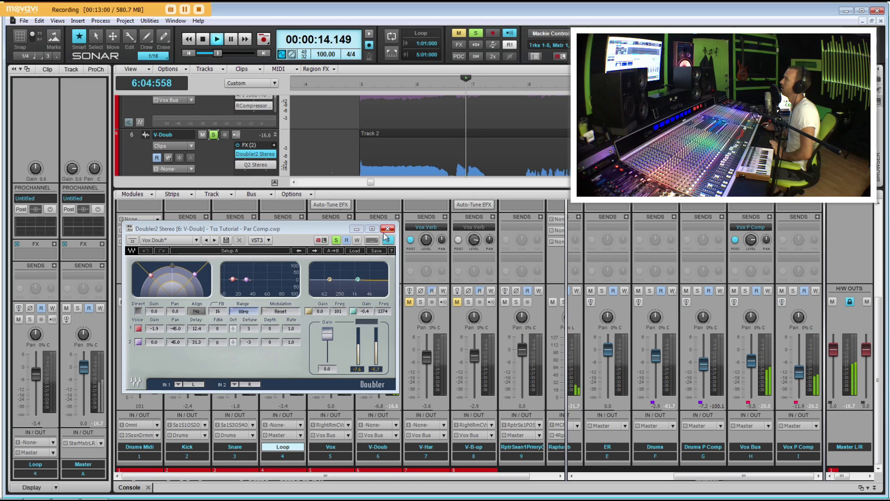
pyautogui.press('space')
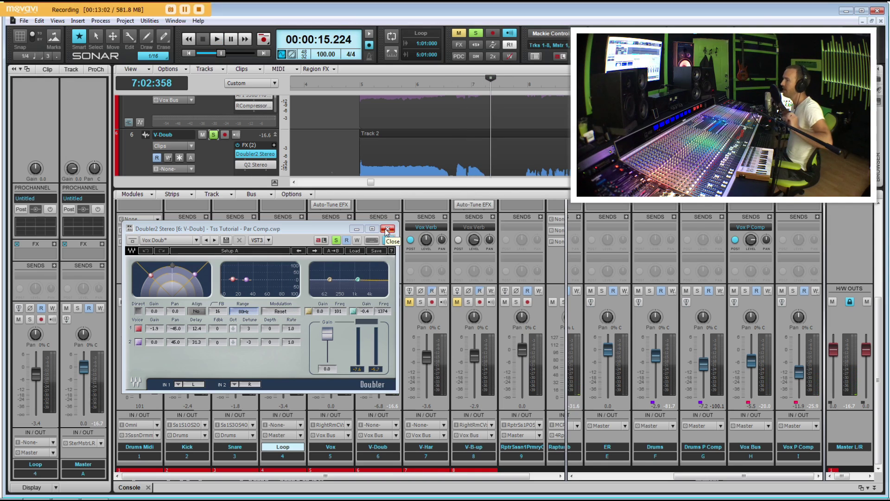
# Solo the Vox track together with V-Doub and audition both from just before measure 5, closing the Doubler2 window during playback
pyautogui.click(347, 119)
pyautogui.scroll(1, 350, 126)
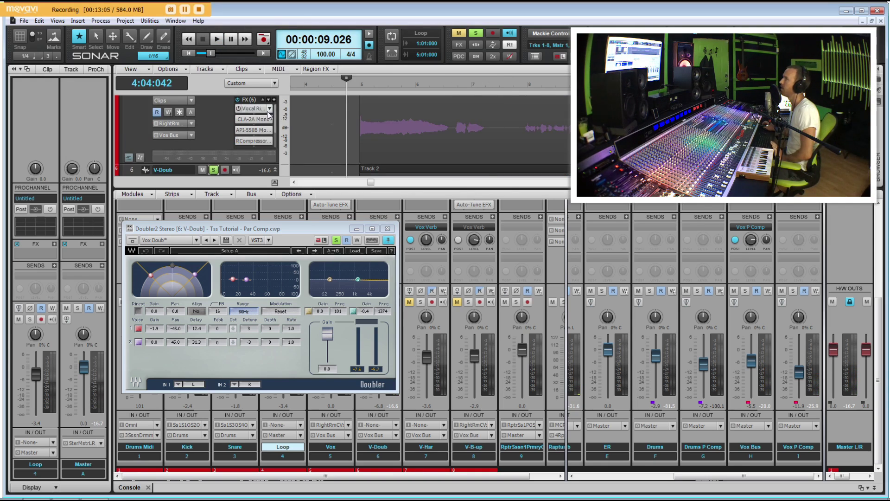
pyautogui.scroll(1, 259, 118)
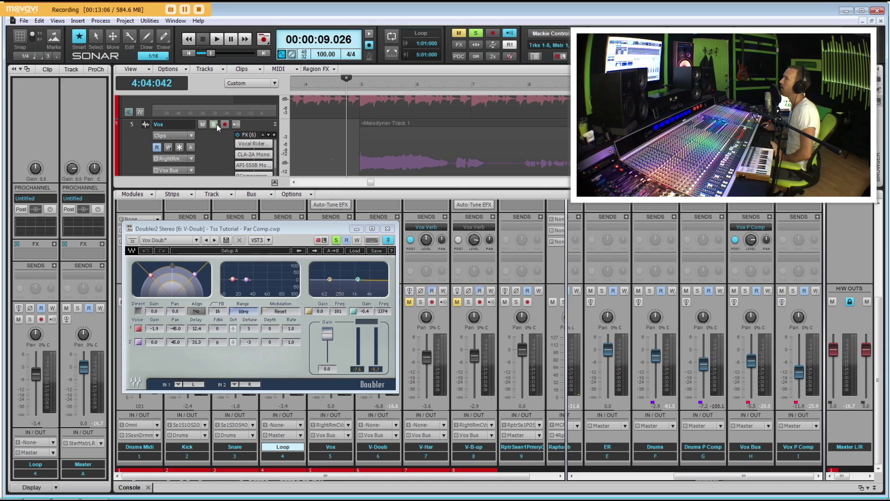
pyautogui.scroll(-2, 330, 140)
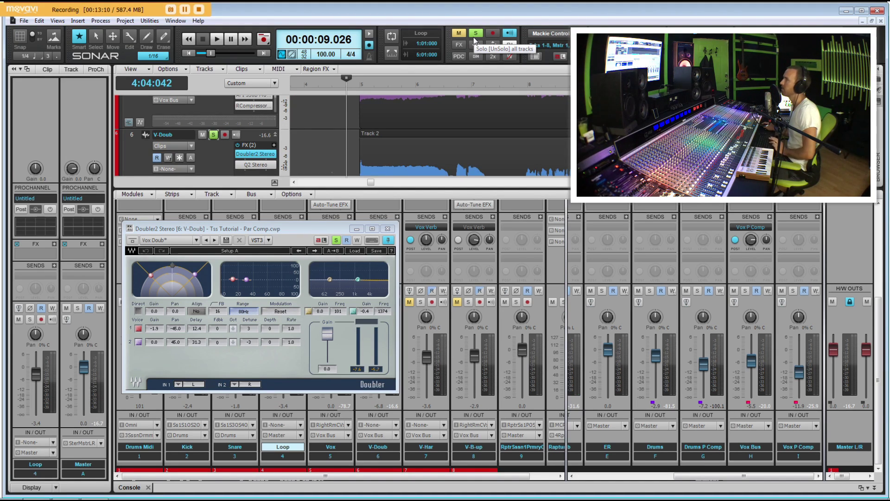
pyautogui.press('space')
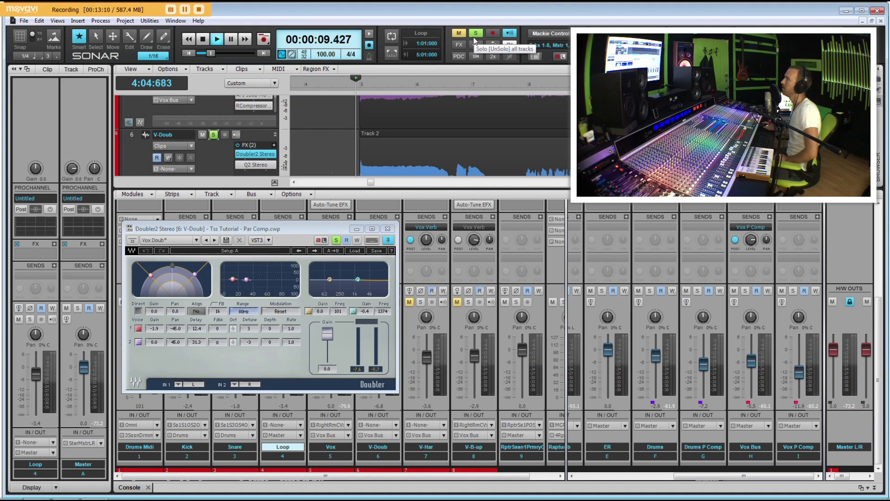
pyautogui.click(387, 228)
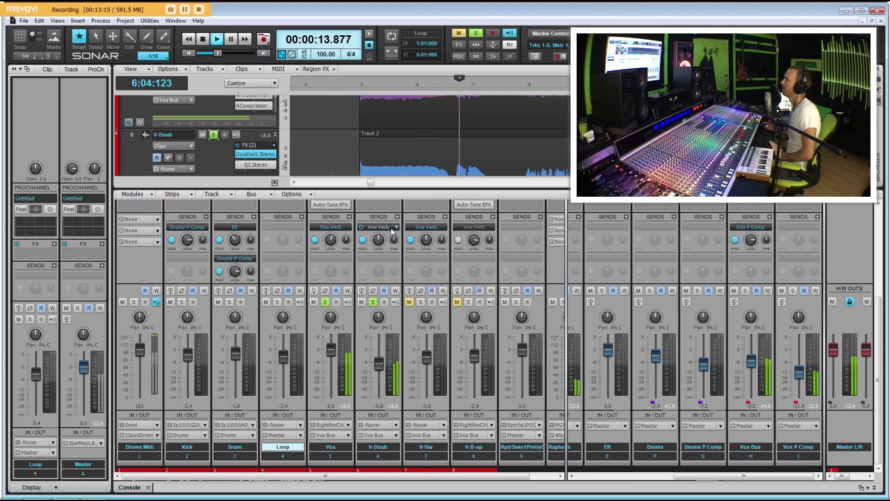
pyautogui.press('space')
pyautogui.click(396, 269)
pyautogui.click(354, 154)
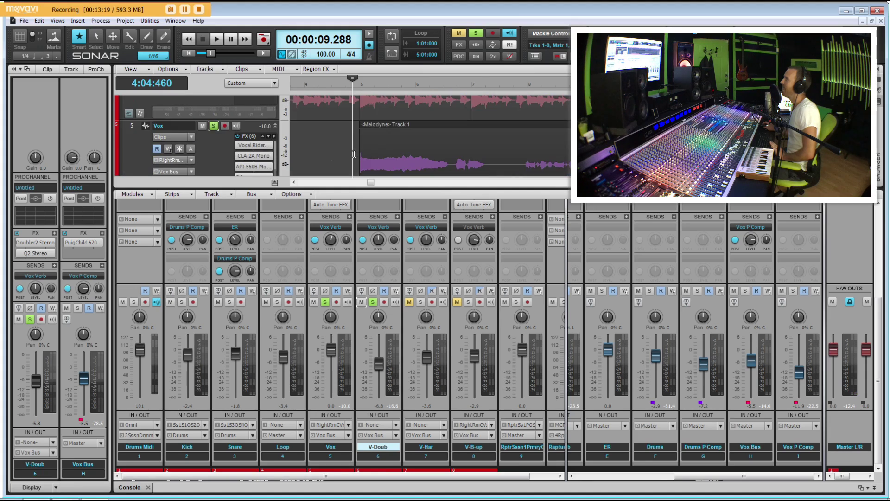
# Set the playback position shortly before measure 9, then unmute and solo the V-Har track
pyautogui.scroll(-4, 354, 154)
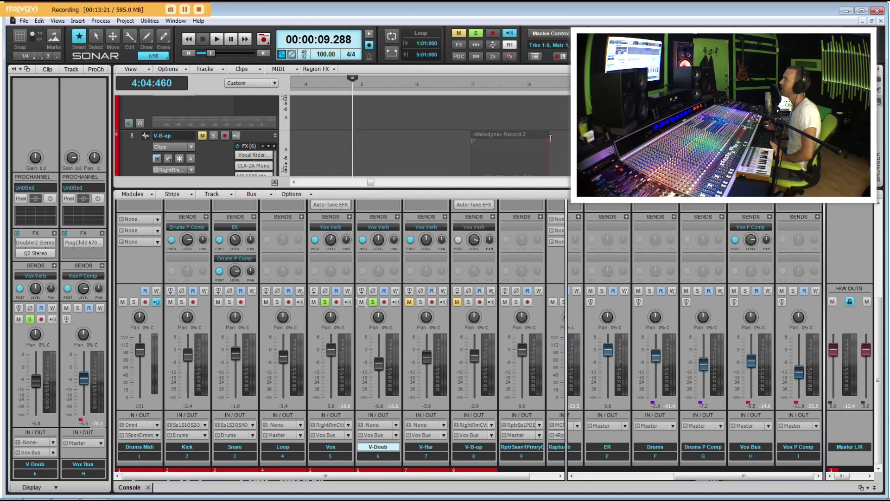
pyautogui.hscroll(3, 550, 138)
pyautogui.click(478, 145)
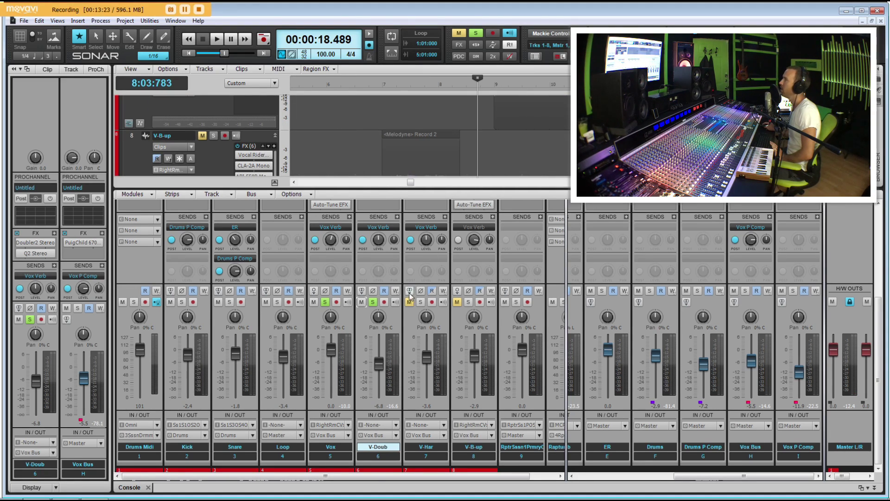
pyautogui.click(420, 302)
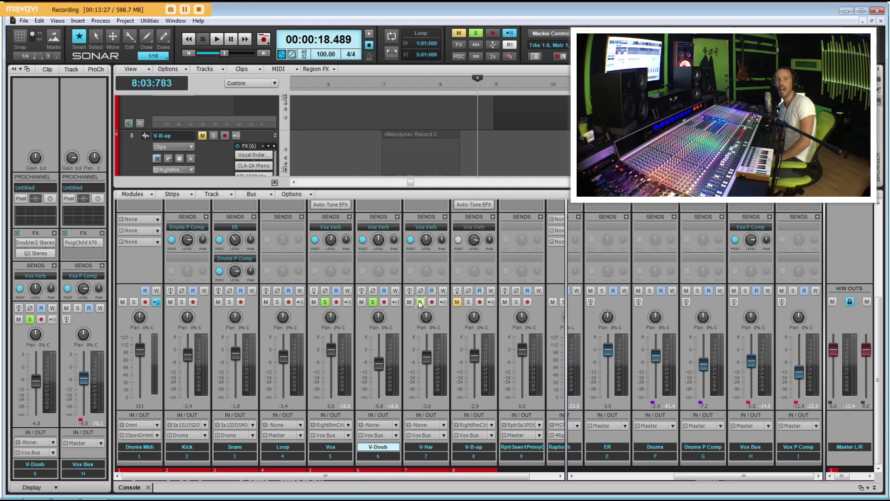
pyautogui.moveTo(349, 211)
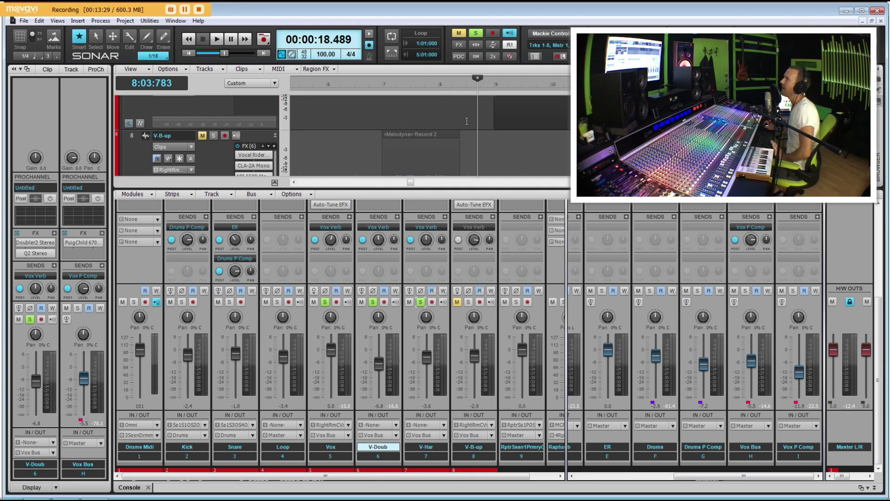
# Unsolo Vox and V-Doub and audition V-Har alone from just before measure 9
pyautogui.scroll(1, 349, 213)
pyautogui.click(491, 147)
pyautogui.scroll(1, 490, 146)
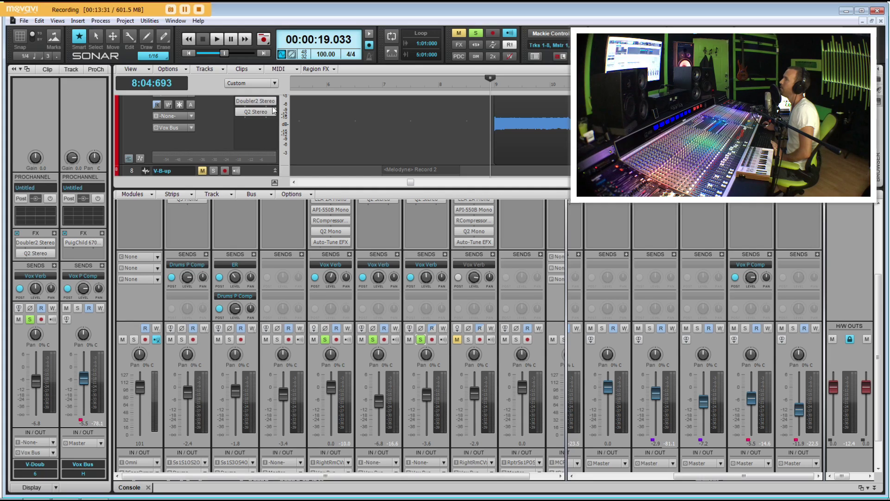
pyautogui.scroll(1, 273, 111)
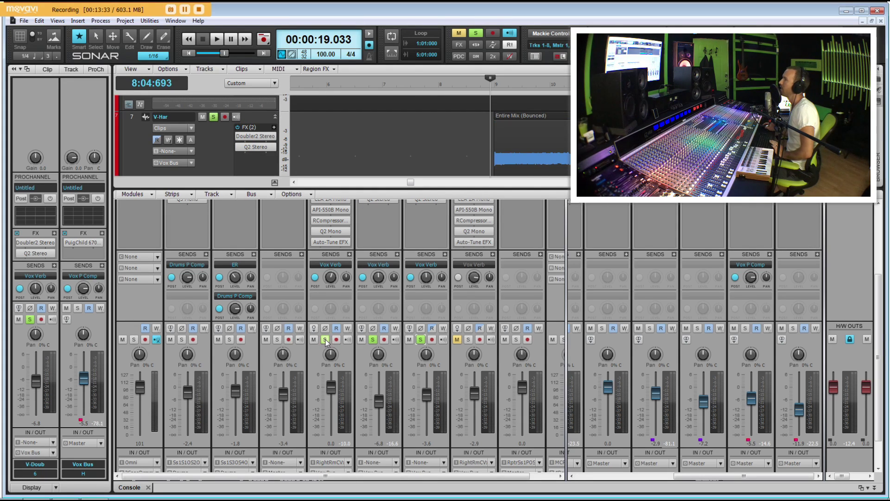
pyautogui.click(373, 339)
pyautogui.press('space')
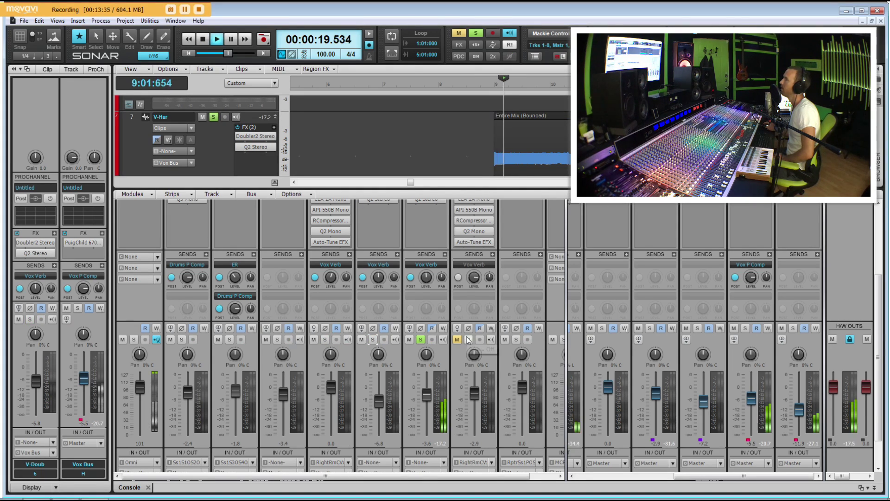
pyautogui.scroll(2, 446, 264)
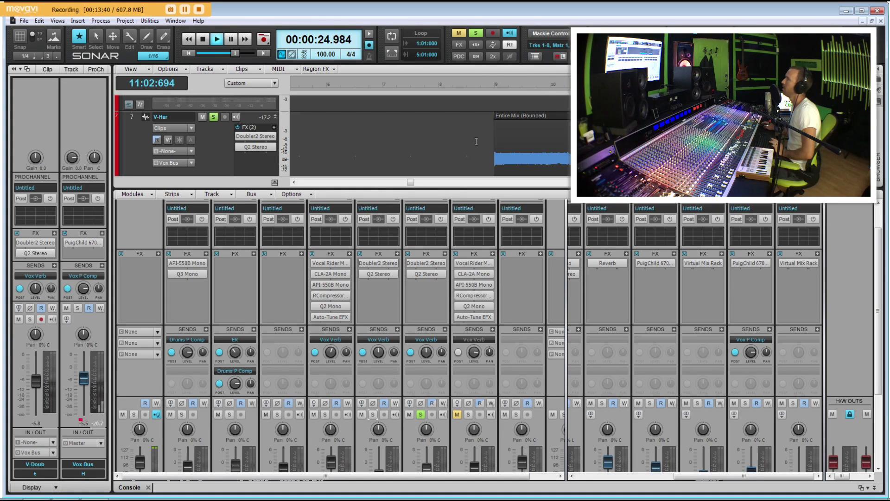
pyautogui.press('space')
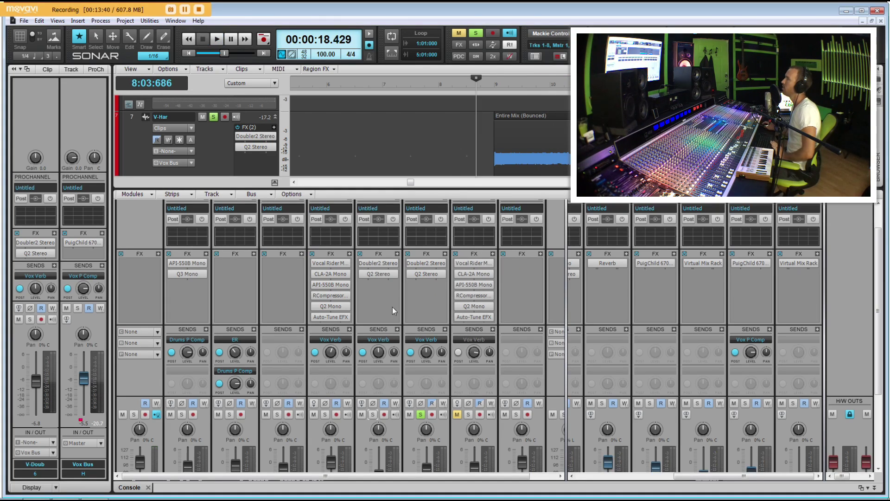
# Solo Vox and V-Doub together with V-Har and audition all three from just before measure 5 and again from just before measure 9
pyautogui.click(374, 414)
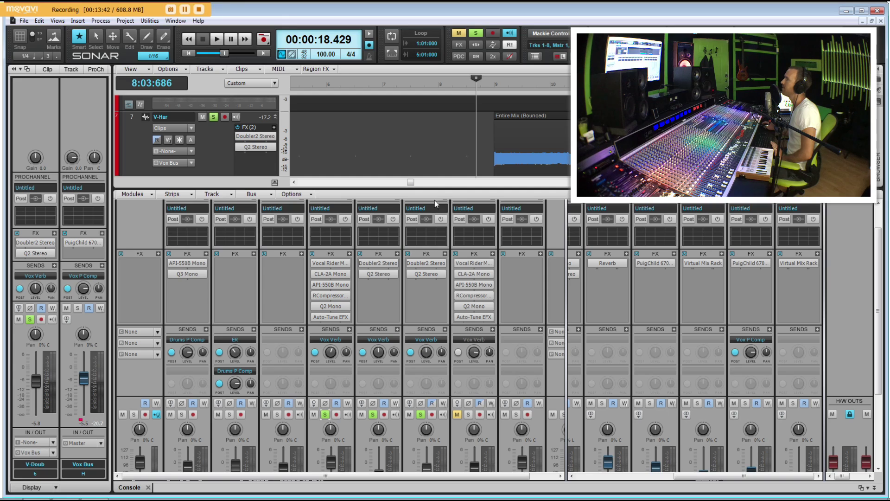
pyautogui.click(361, 142)
pyautogui.scroll(3, 365, 143)
pyautogui.hscroll(-4, 341, 133)
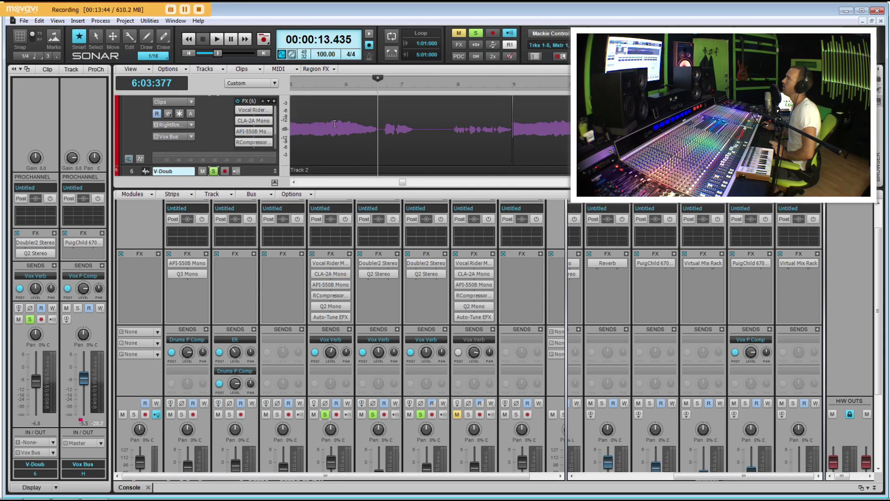
pyautogui.click(336, 82)
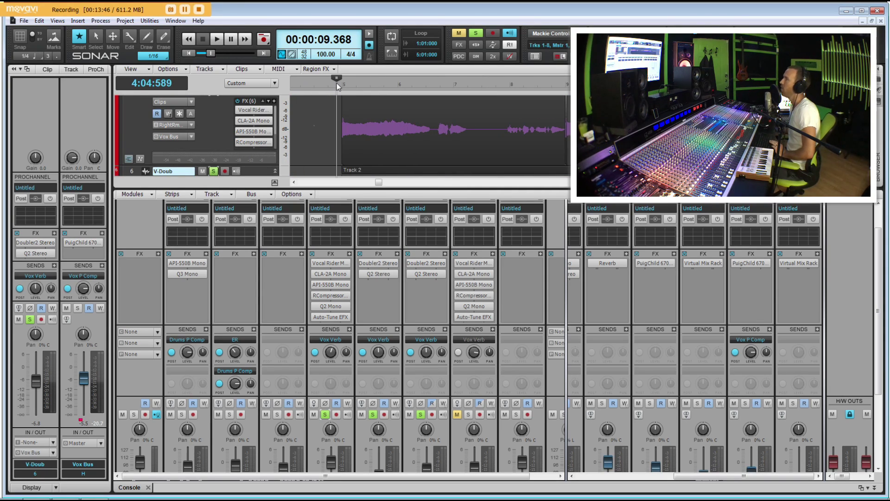
pyautogui.press('space')
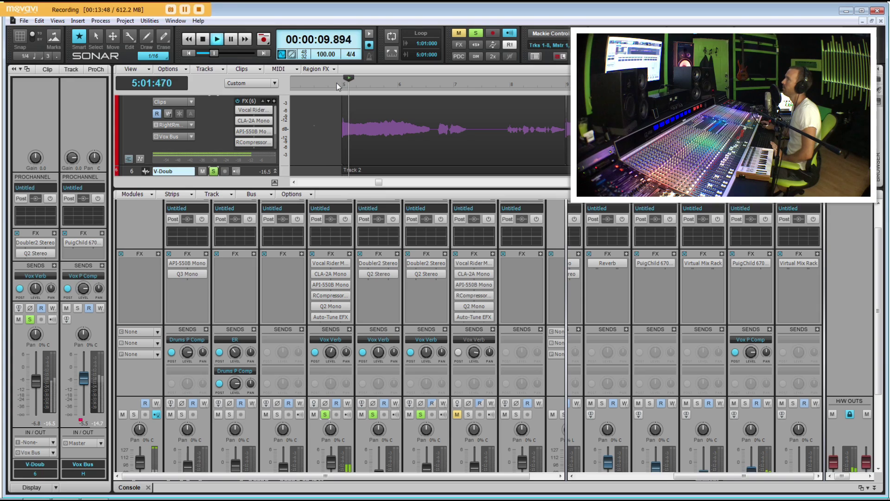
pyautogui.click(563, 86)
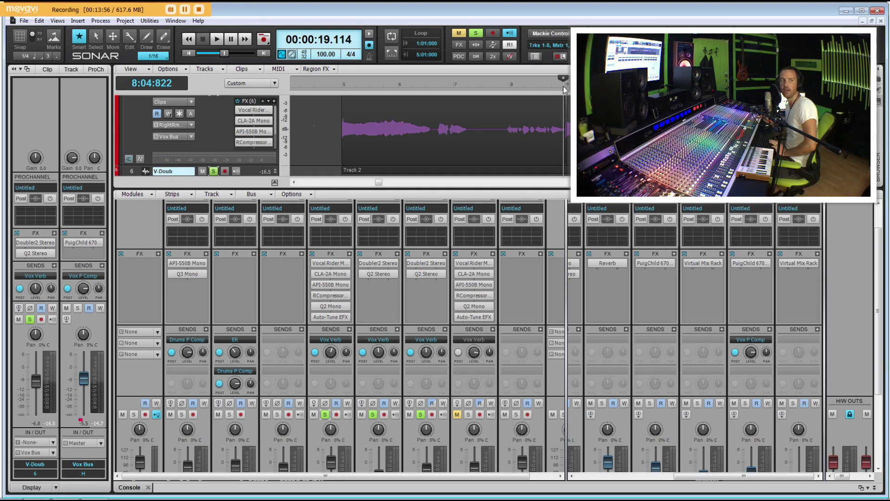
pyautogui.press('space')
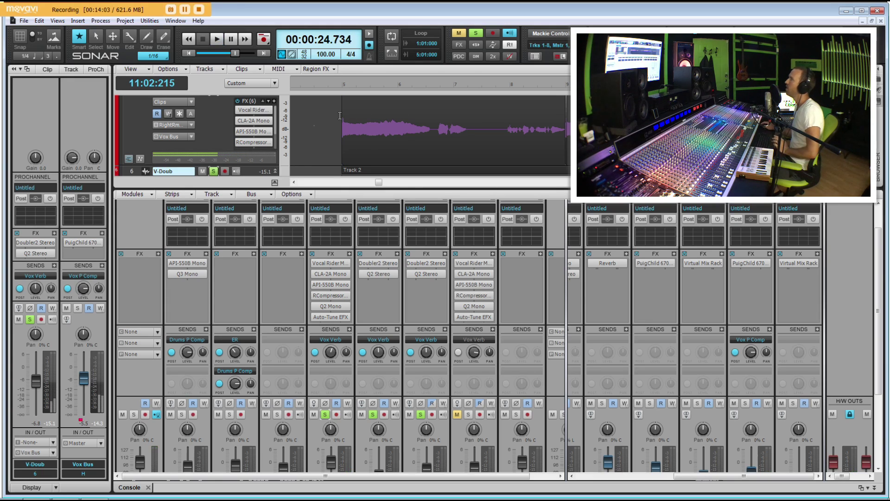
pyautogui.click(340, 115)
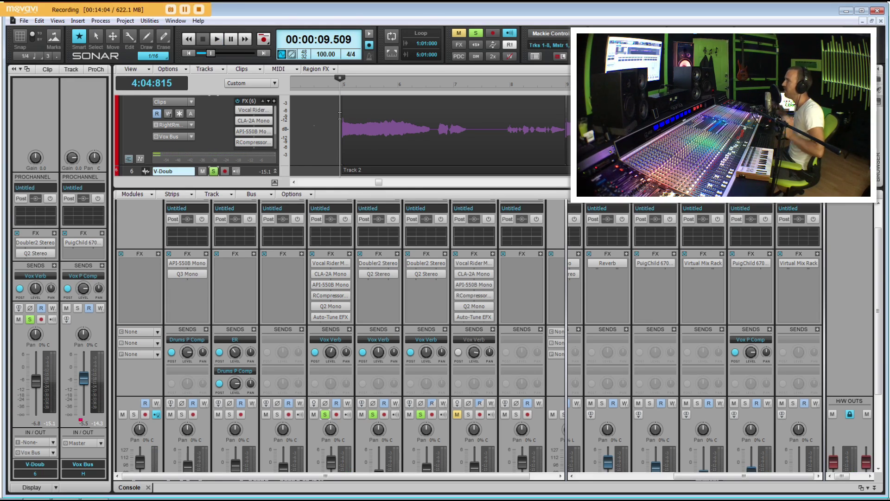
# Unmute the V-B-up track, clear the other vocal solos, and audition V-B-up soloed from just before measure 7
pyautogui.scroll(-3, 340, 115)
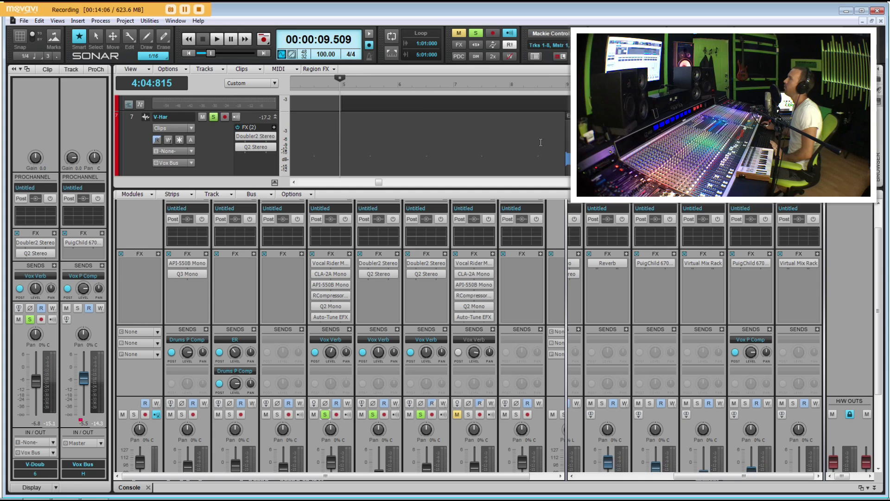
pyautogui.click(543, 144)
pyautogui.scroll(-1, 543, 145)
pyautogui.click(451, 136)
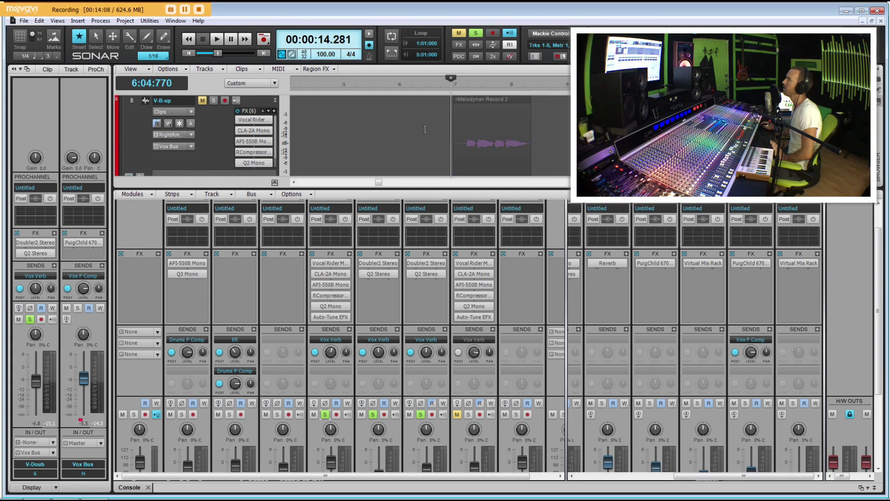
pyautogui.click(204, 101)
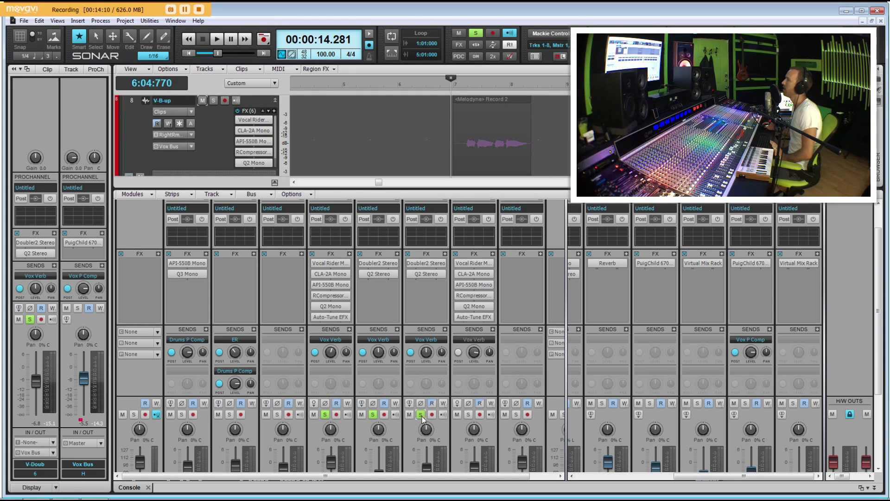
pyautogui.click(326, 415)
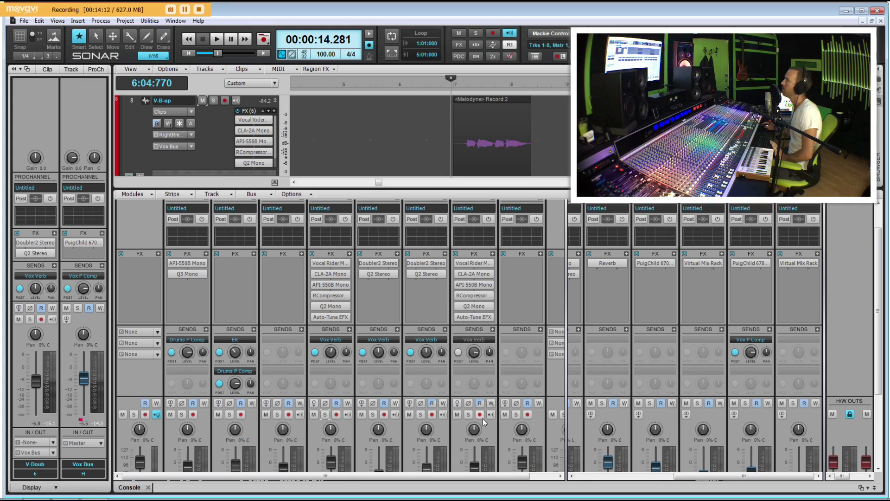
pyautogui.press('space')
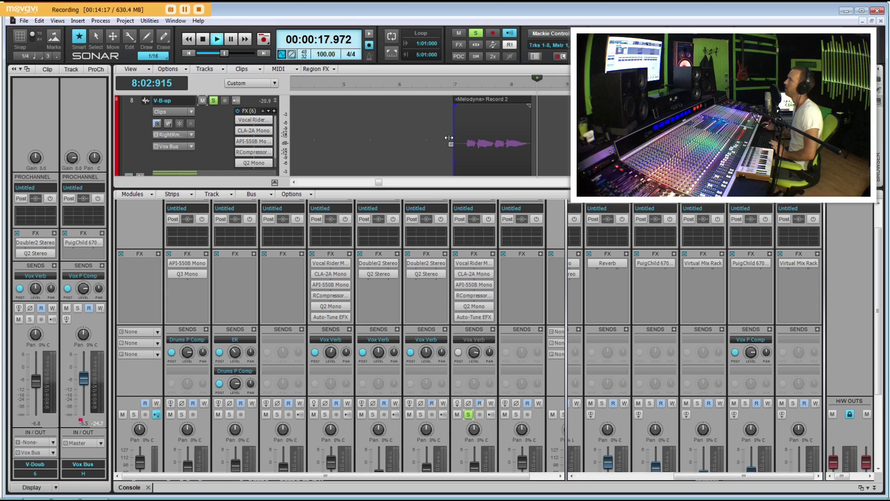
# Stop playback, return to shortly before measure 7, and inspect the Q2 Mono equalizer curve on V-B-up
pyautogui.press('space')
pyautogui.click(441, 129)
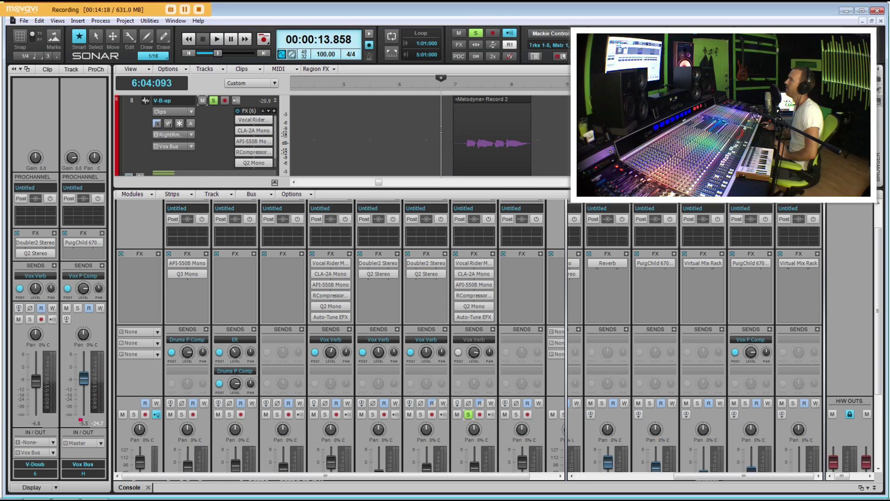
pyautogui.doubleClick(474, 306)
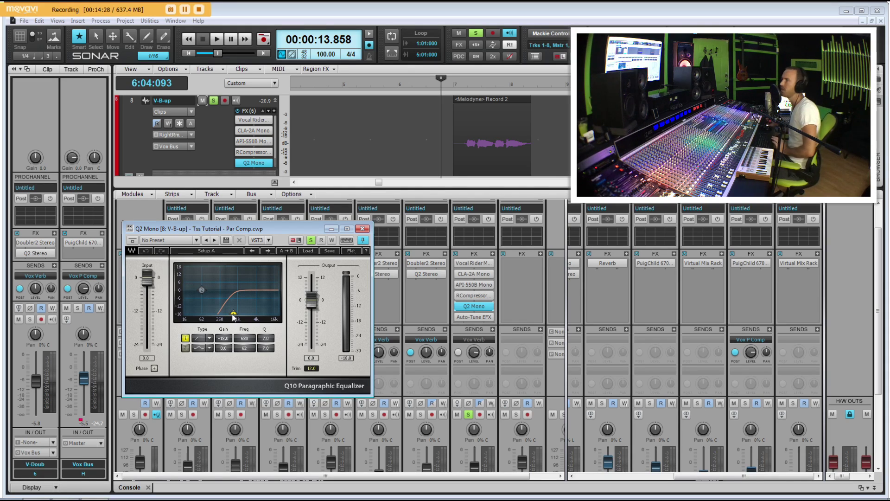
pyautogui.click(363, 228)
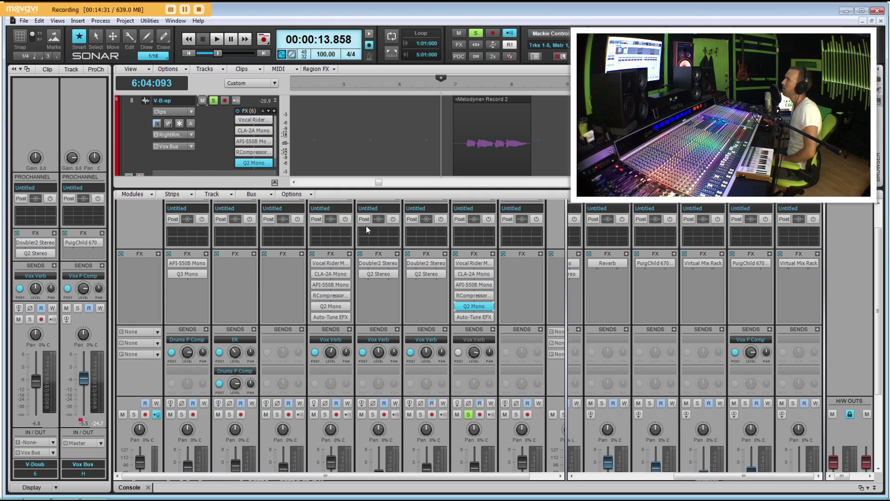
# Unsolo V-B-up and audition the full mix from just before measure 5, checking the console faders and meters before stopping playback
pyautogui.click(218, 101)
pyautogui.scroll(2, 332, 153)
pyautogui.click(339, 131)
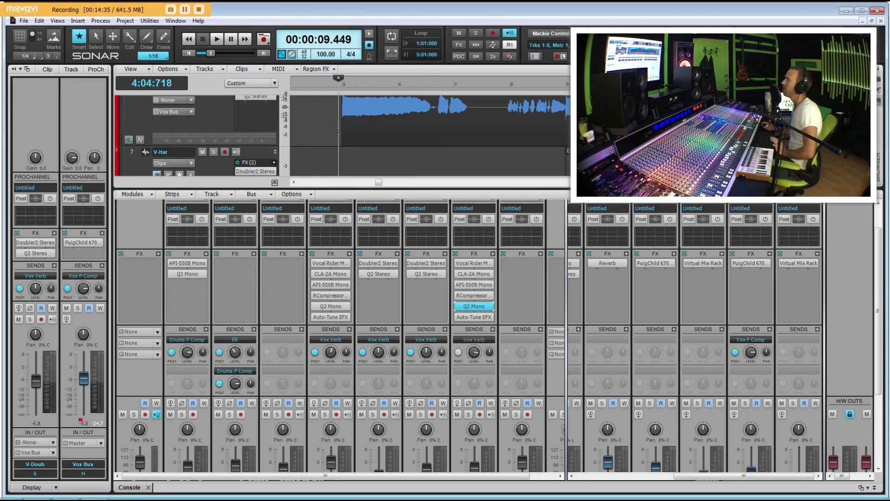
pyautogui.press('space')
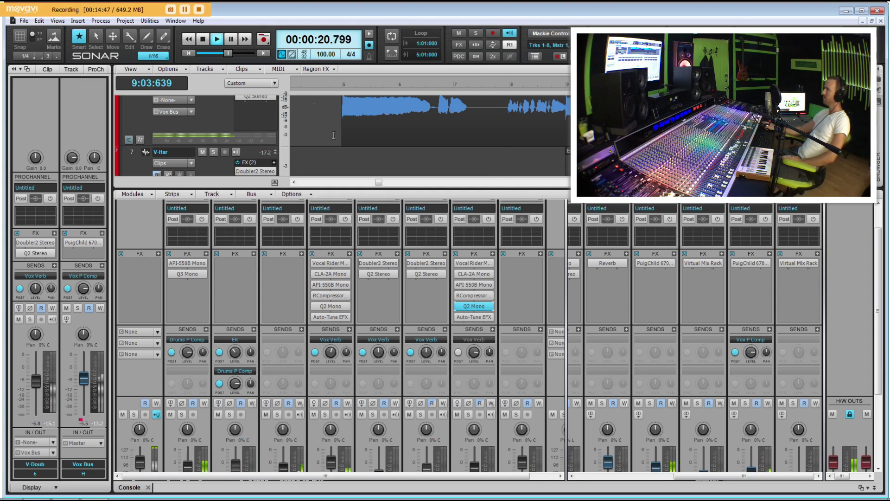
pyautogui.click(508, 271)
pyautogui.scroll(-3, 508, 271)
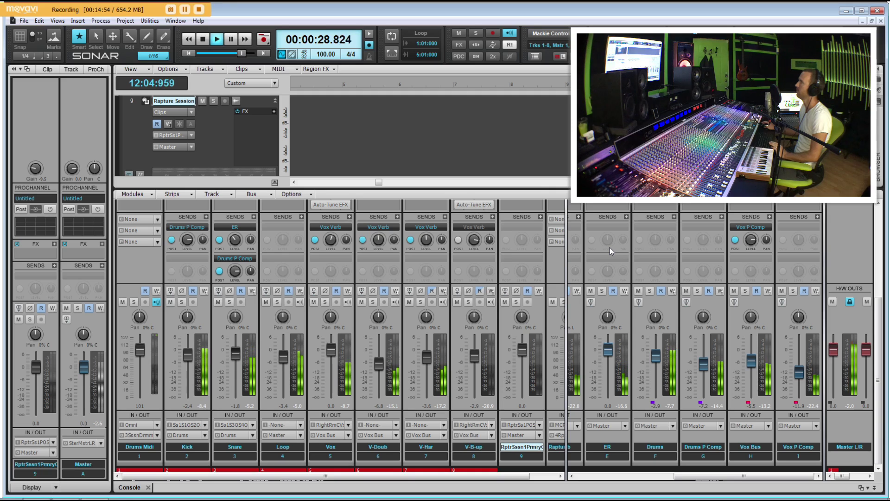
pyautogui.press('space')
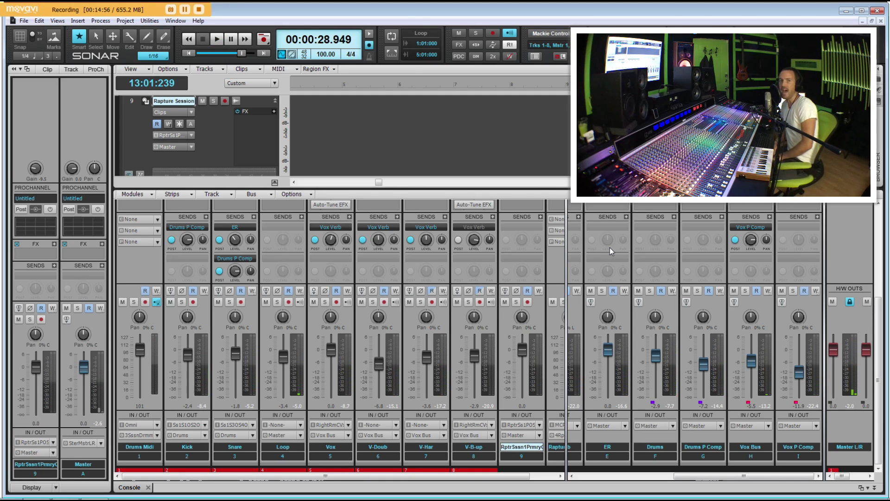